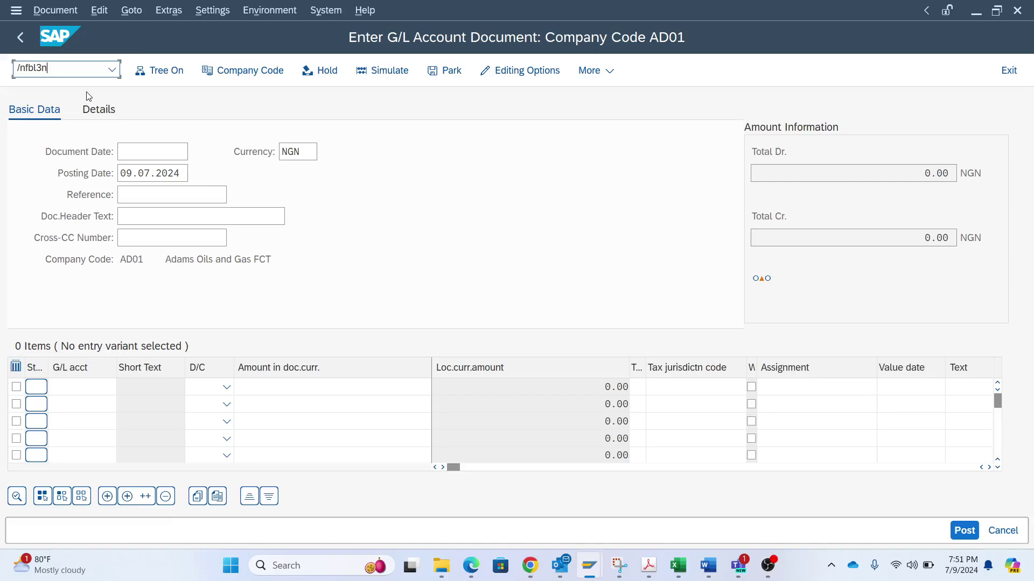
# Start transaction FBL3N and set the G/L account to 147402, Zenith Bank outgoing NGN.
pyautogui.press('Return')
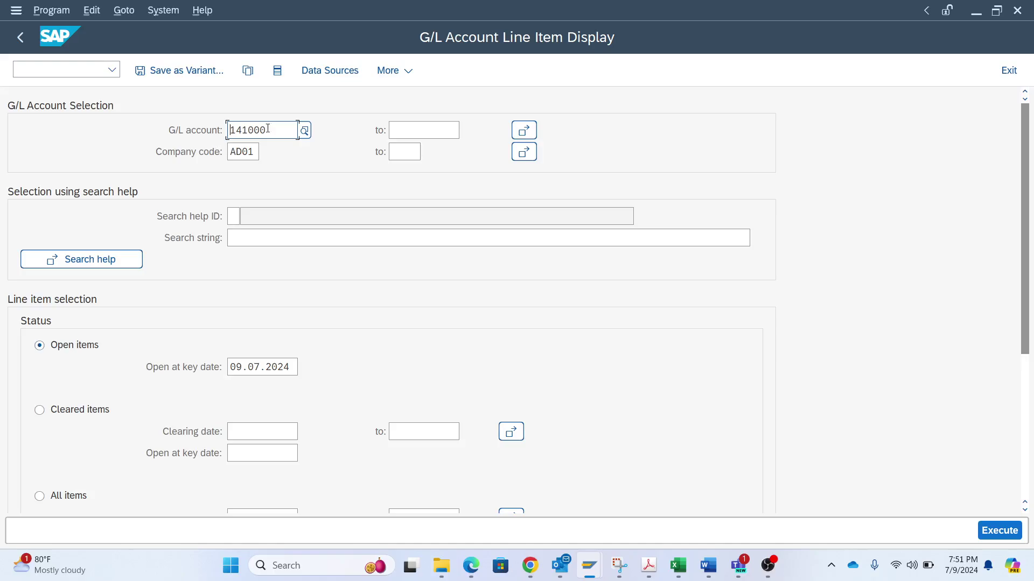
pyautogui.doubleClick(274, 125)
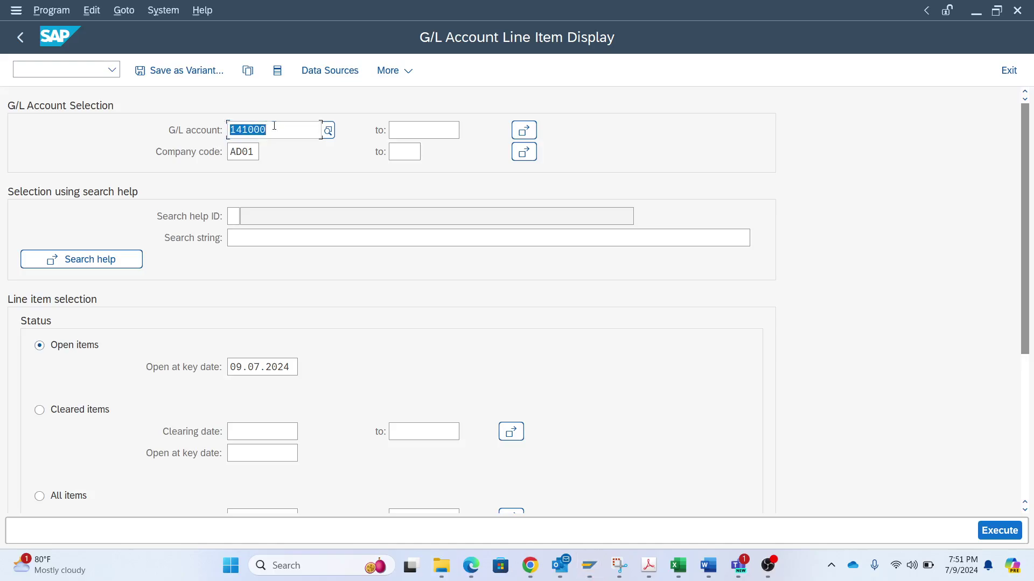
pyautogui.write('147')
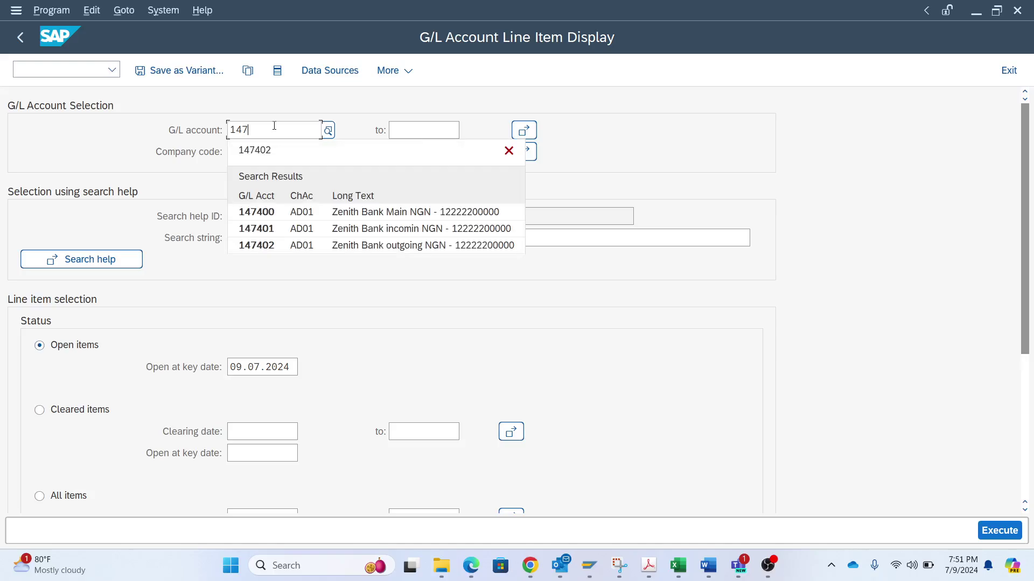
pyautogui.press('Down')
pyautogui.press('Down')
pyautogui.press('Down')
pyautogui.press('Return')
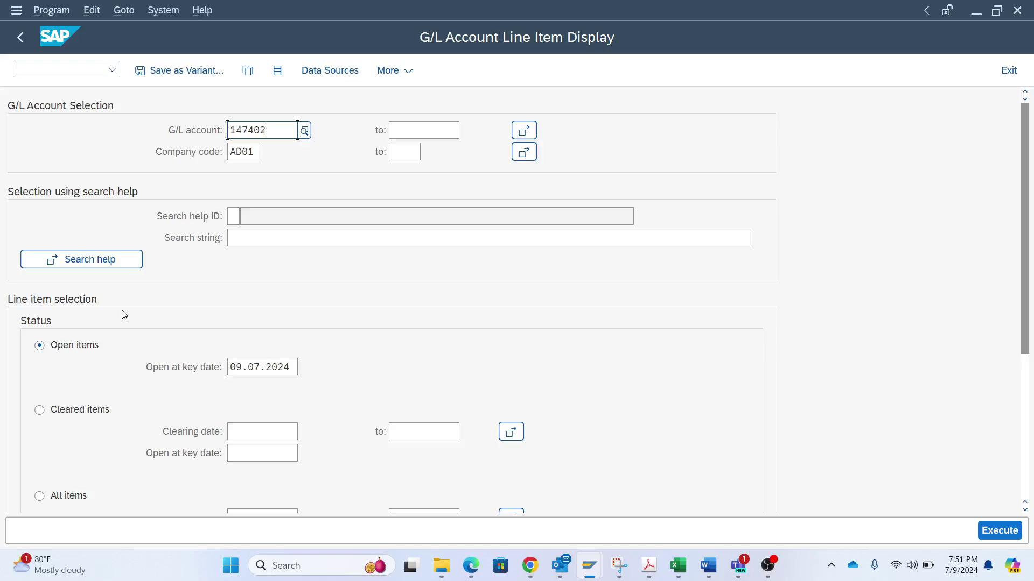
# Display all items with posting dates from 01.01.2024 to 31.12.2024 and widen the Key column slightly.
pyautogui.click(41, 496)
pyautogui.scroll(-1, 583, 396)
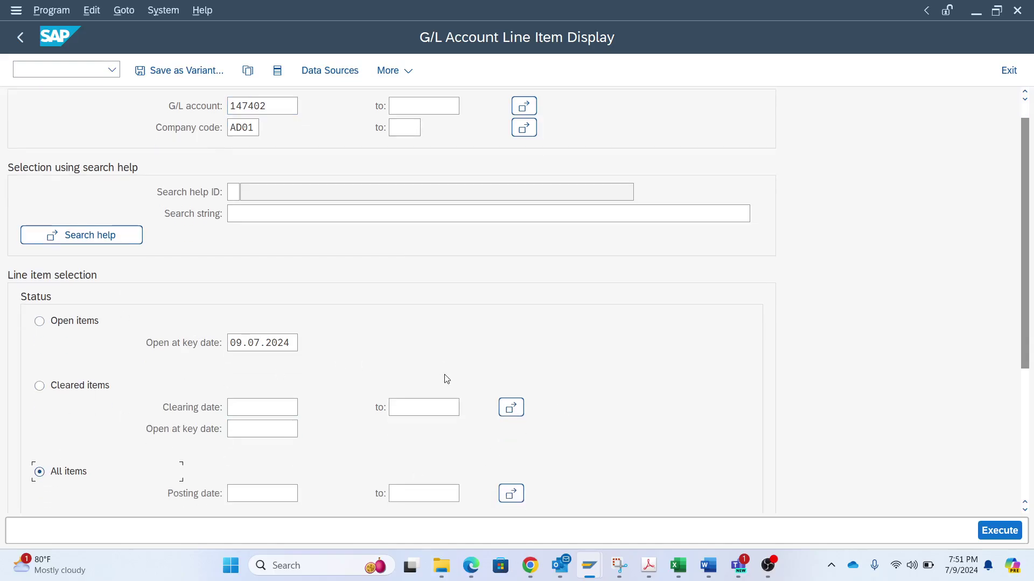
pyautogui.scroll(-1, 445, 379)
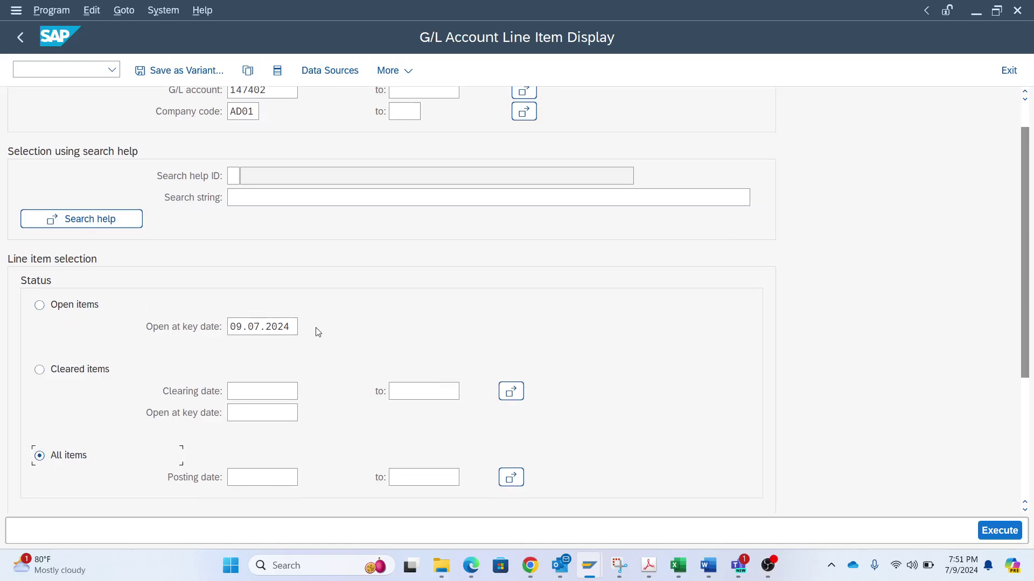
pyautogui.scroll(-1, 348, 351)
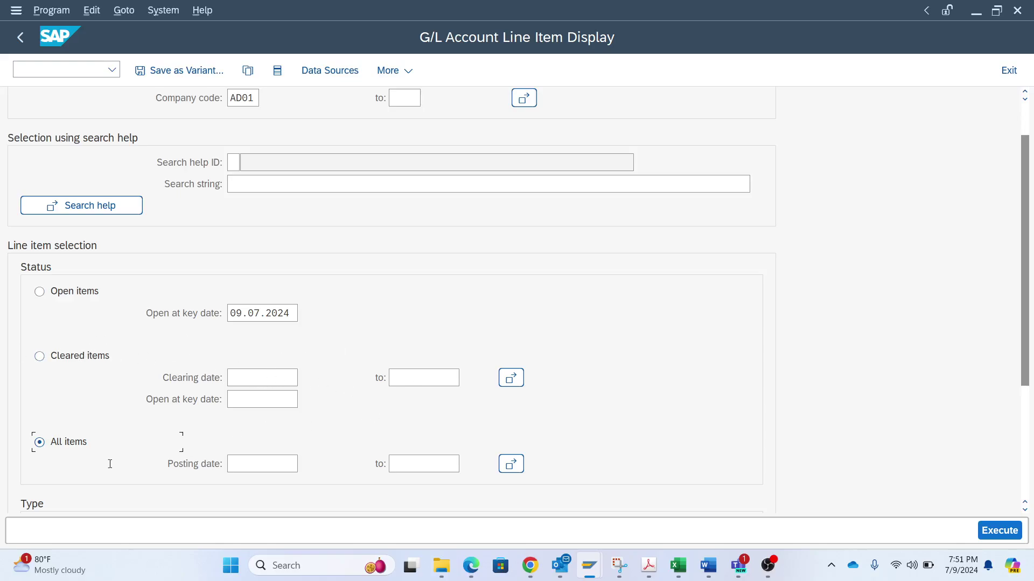
pyautogui.click(267, 471)
pyautogui.write('01.01')
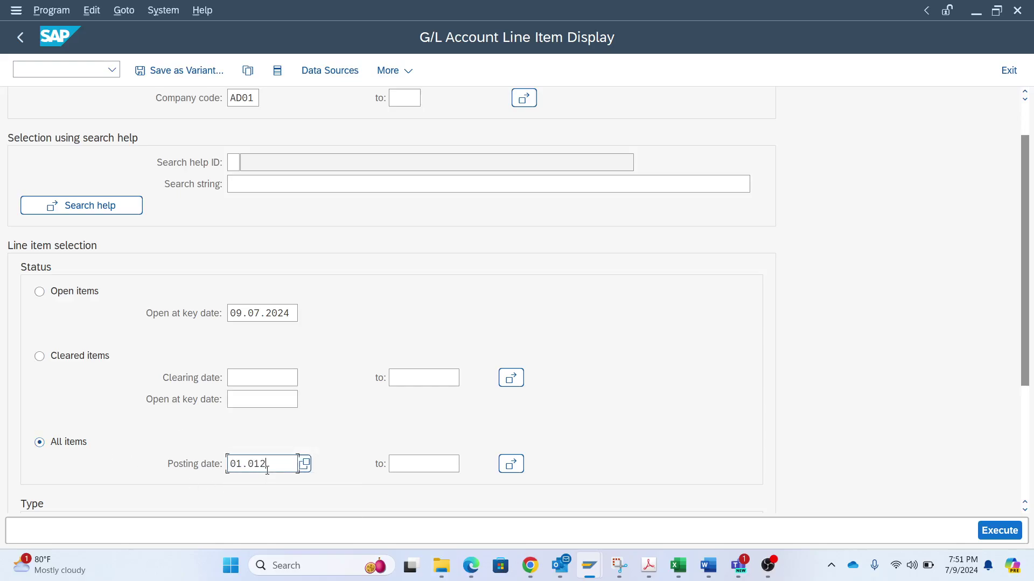
pyautogui.write('.2024')
pyautogui.press('Tab')
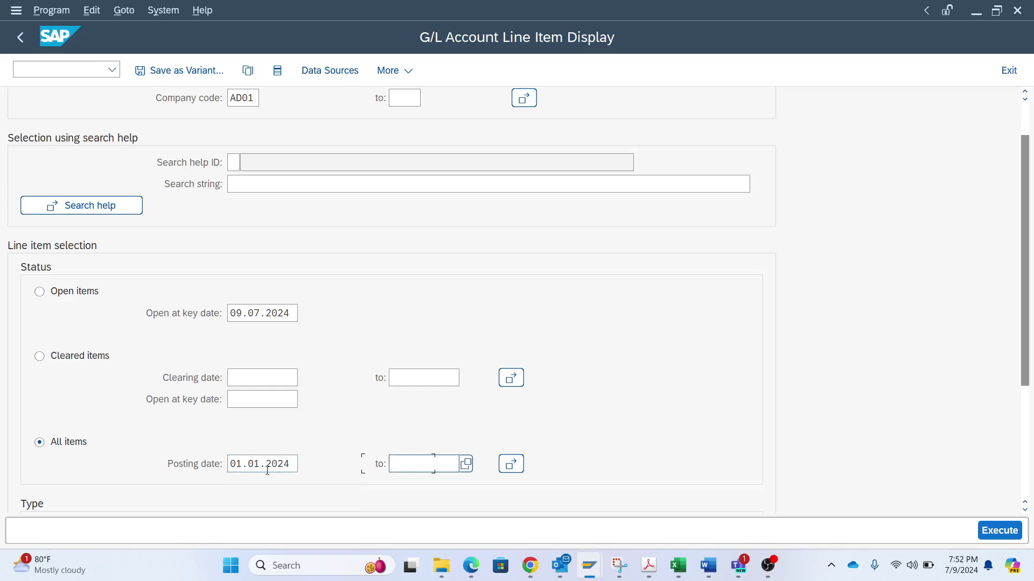
pyautogui.write('31.12.202')
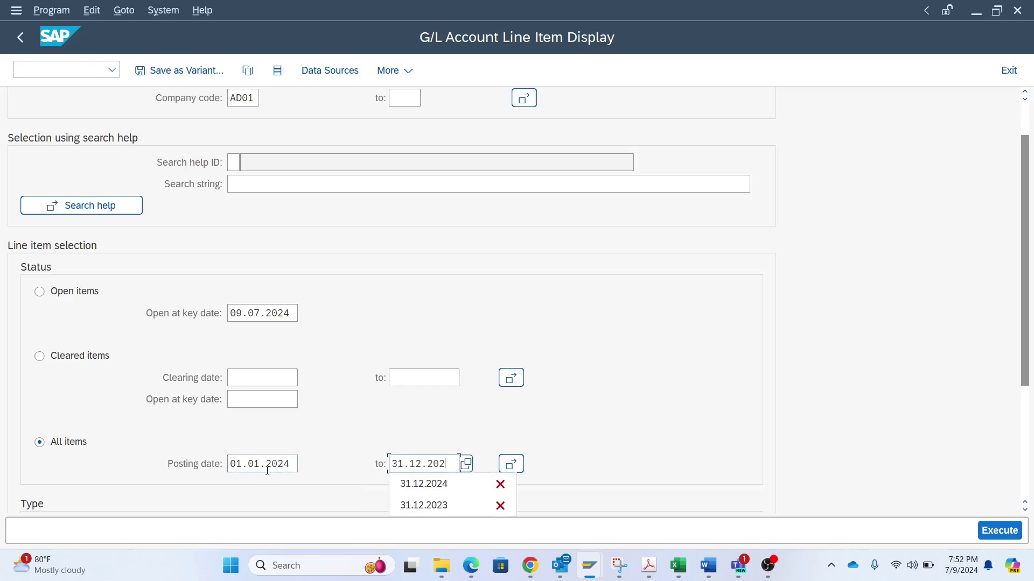
pyautogui.write('4')
pyautogui.press('Return')
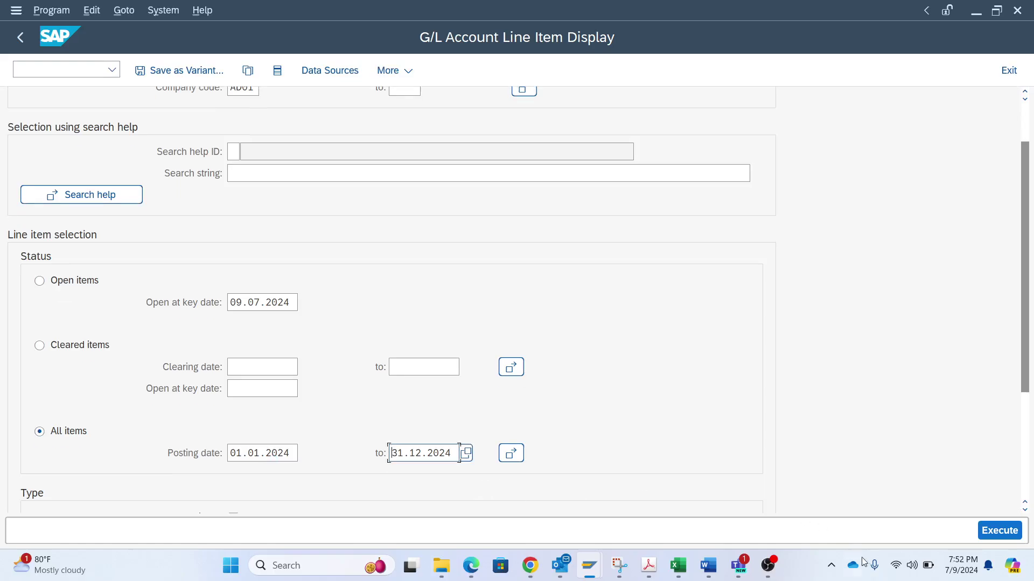
pyautogui.click(997, 530)
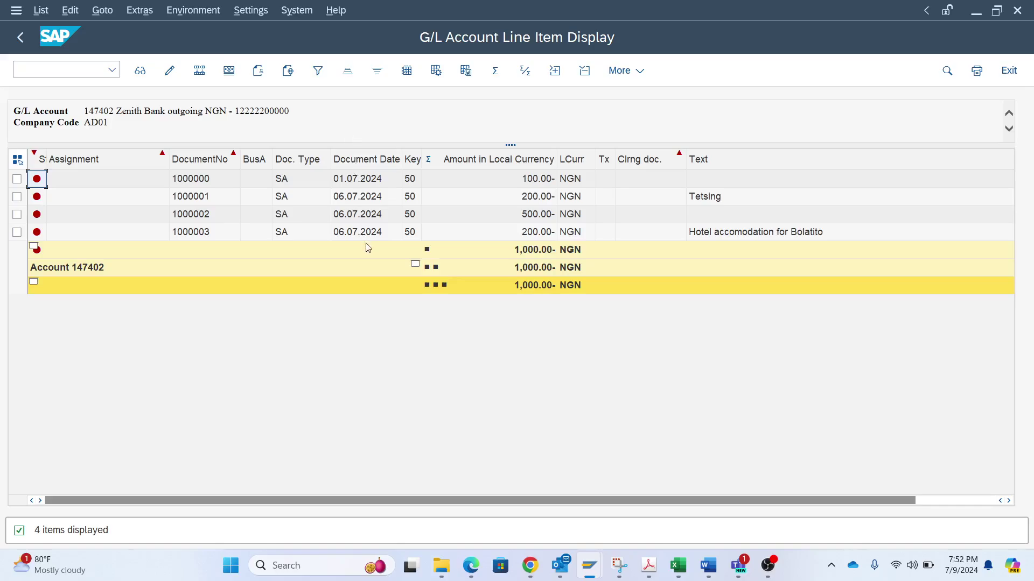
pyautogui.moveTo(421, 153); pyautogui.dragTo(432, 154)
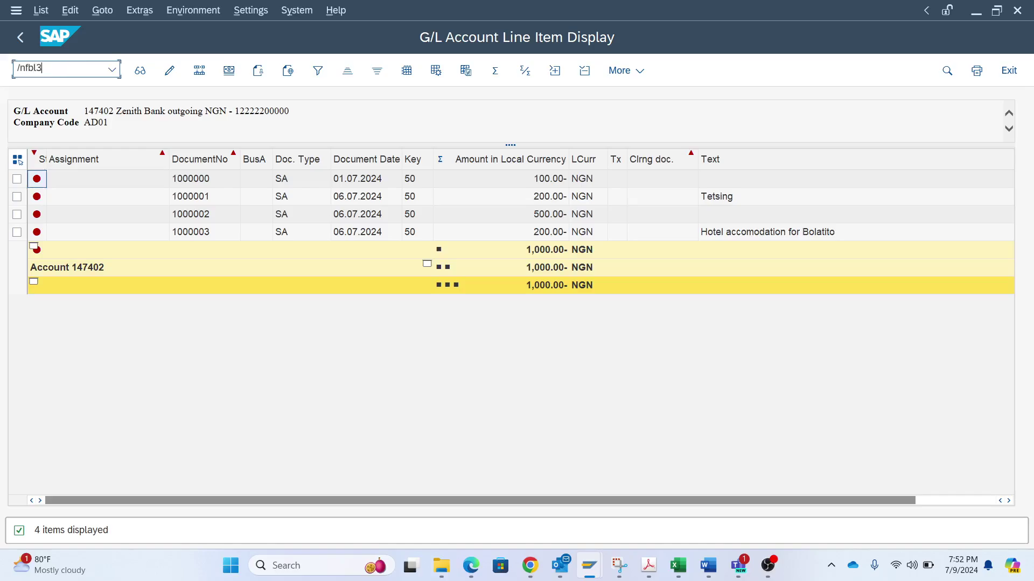
# Restart FBL3N, look up the G/L account numbers in the company code, and display the line items of account 500020.
pyautogui.press('Return')
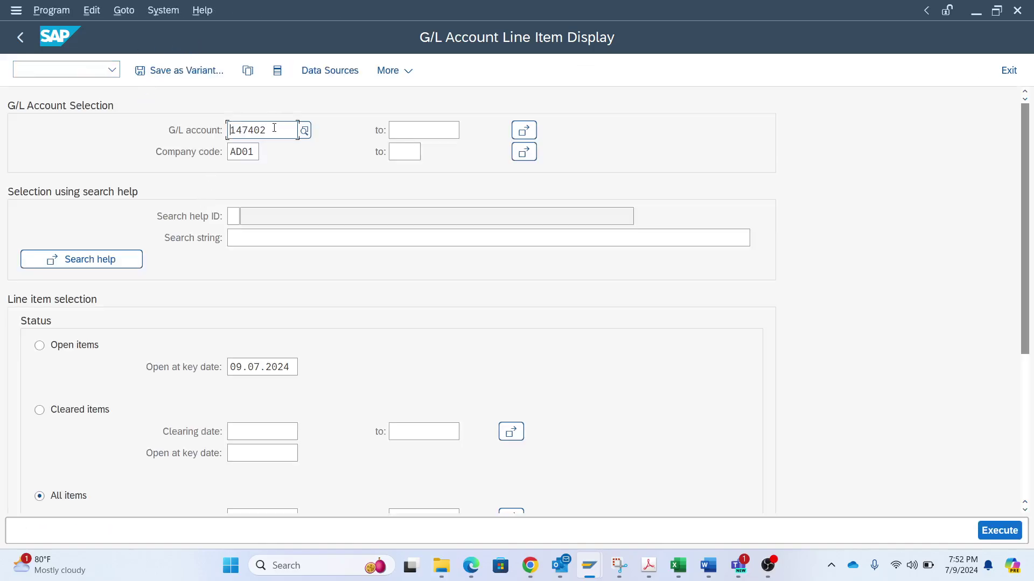
pyautogui.doubleClick(274, 128)
pyautogui.press('Delete')
pyautogui.press('F8')
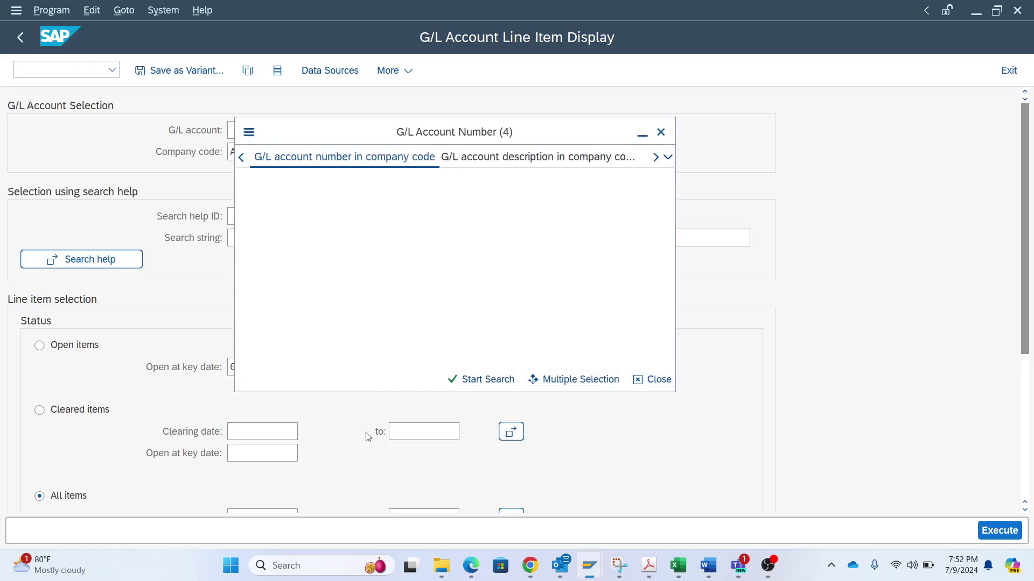
pyautogui.click(467, 379)
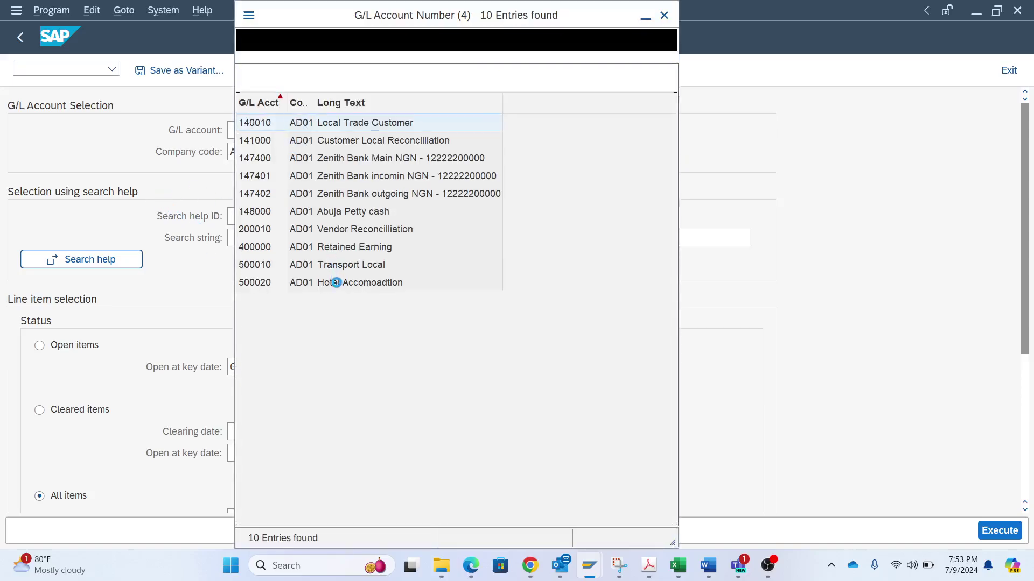
pyautogui.press('Escape')
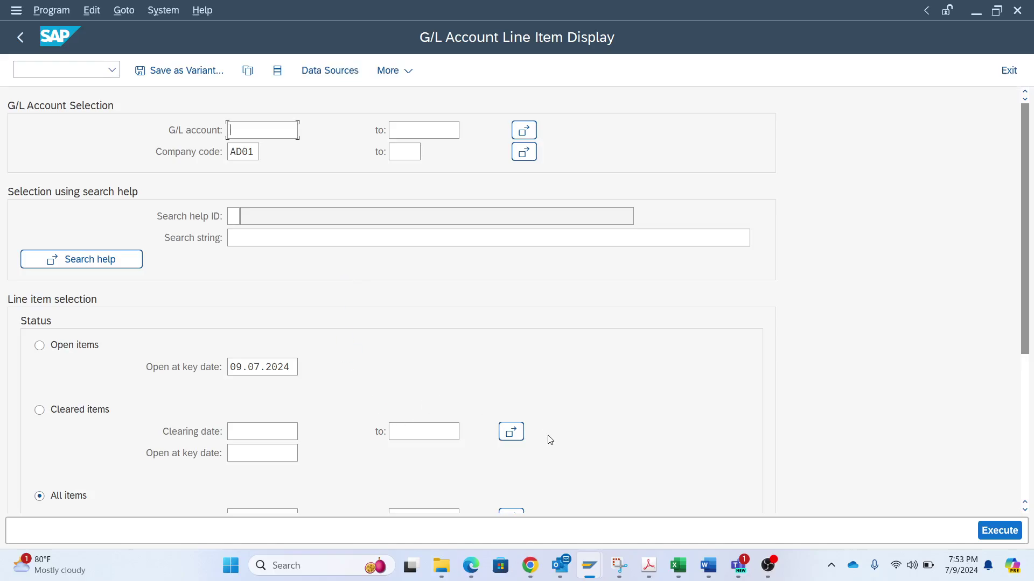
pyautogui.write('500020')
pyautogui.click(999, 530)
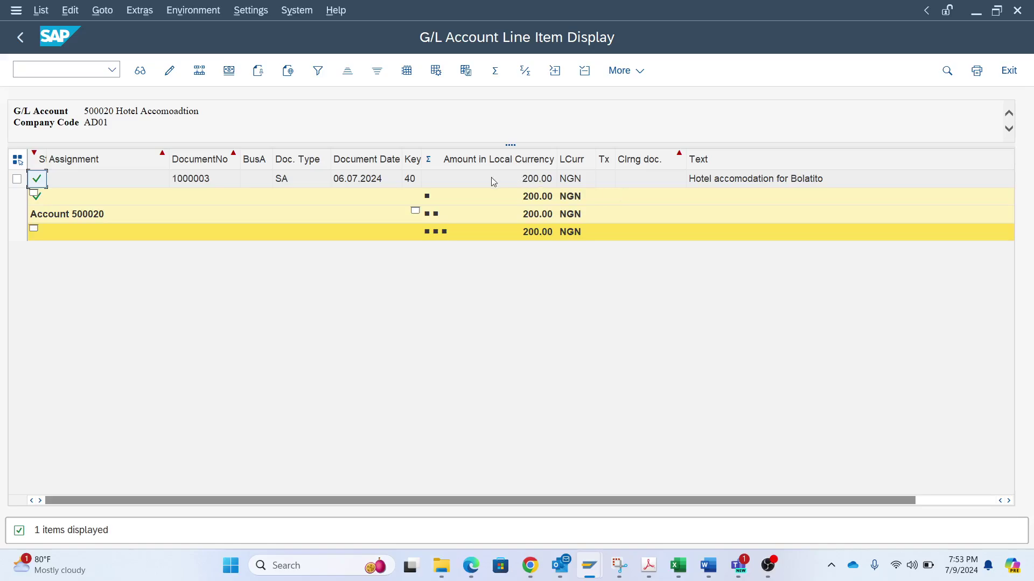
# Leave the G/L line item report and return to the SAP Easy Access screen.
pyautogui.click(21, 37)
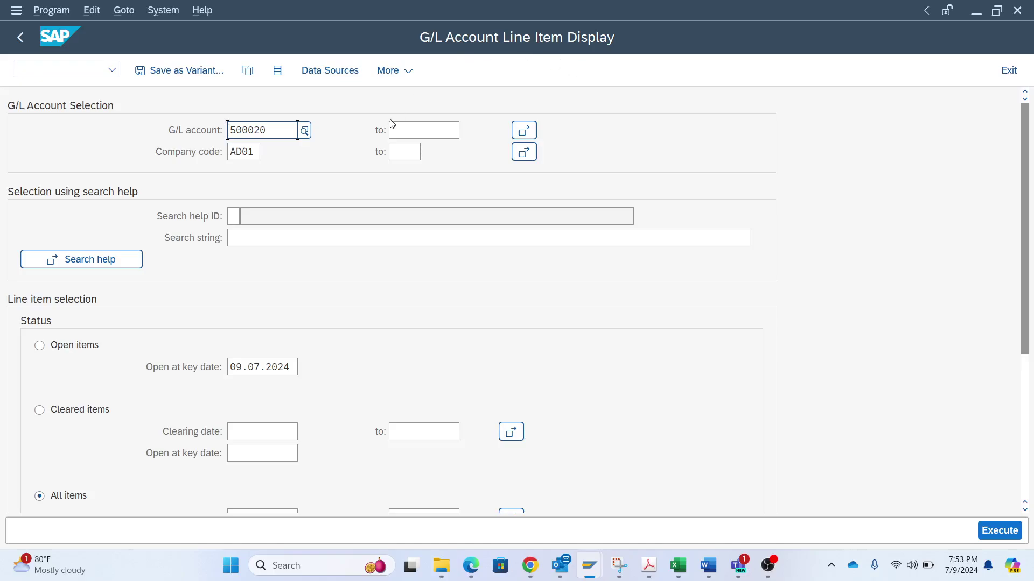
pyautogui.click(73, 70)
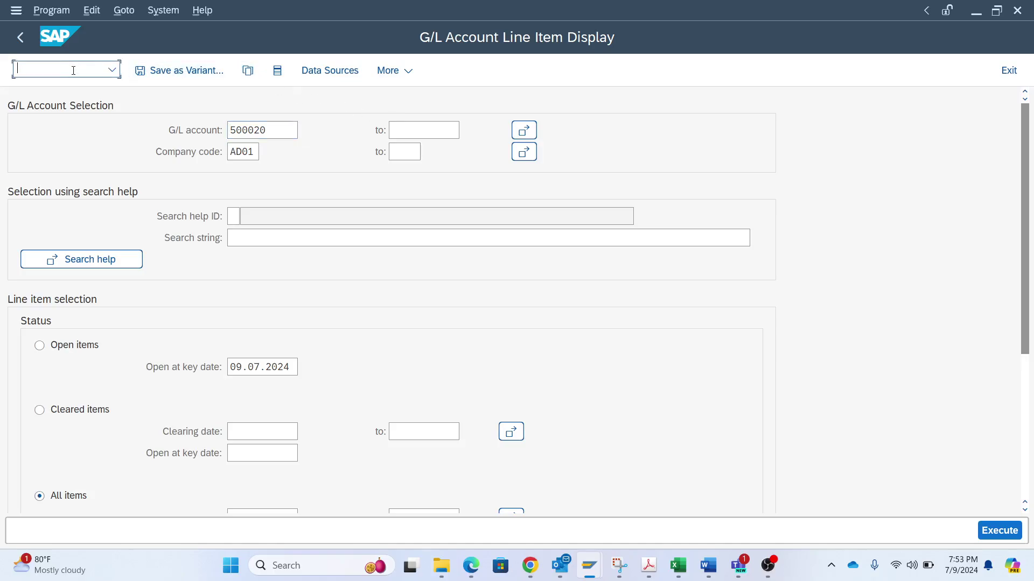
pyautogui.press('Return')
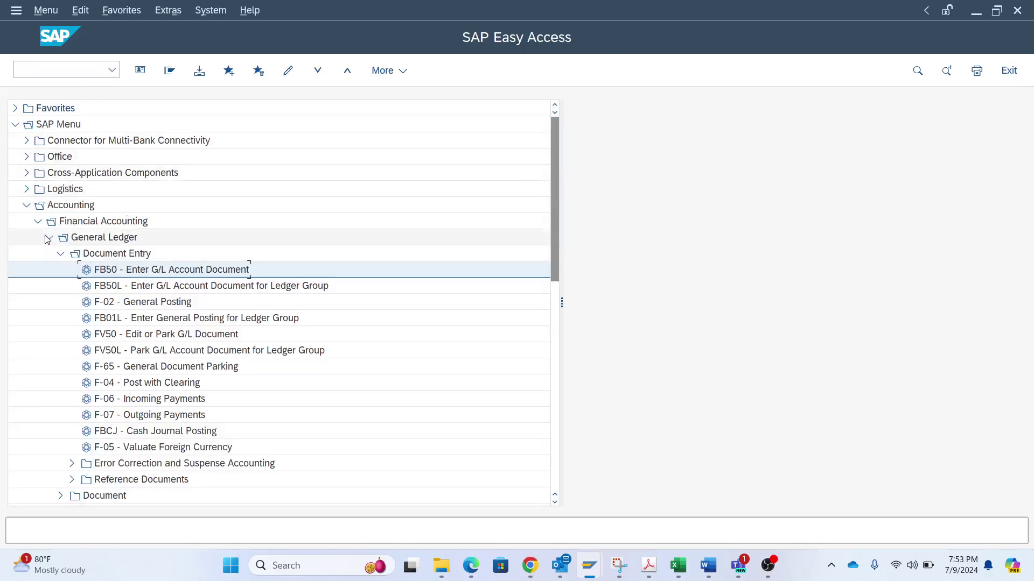
# Collapse the Document Entry folder and expand General Ledger Reports under the General Ledger's Information System.
pyautogui.click(61, 254)
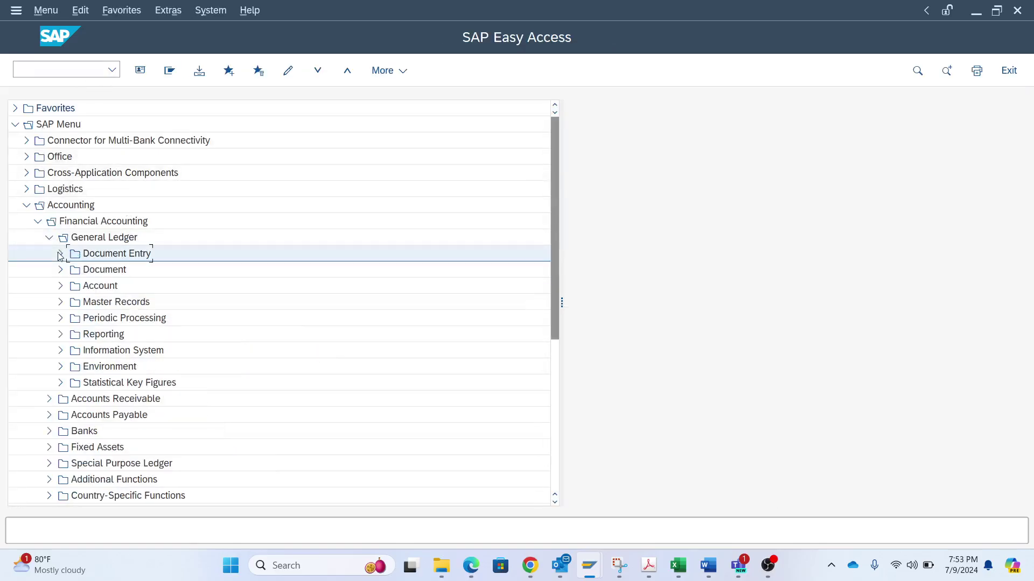
pyautogui.click(60, 351)
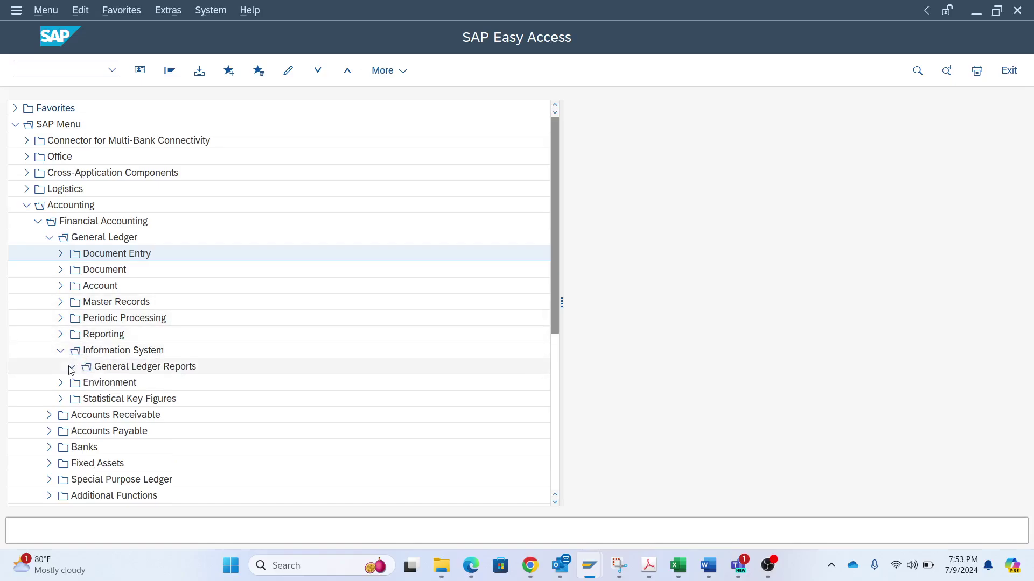
pyautogui.click(71, 368)
pyautogui.scroll(-1, 199, 364)
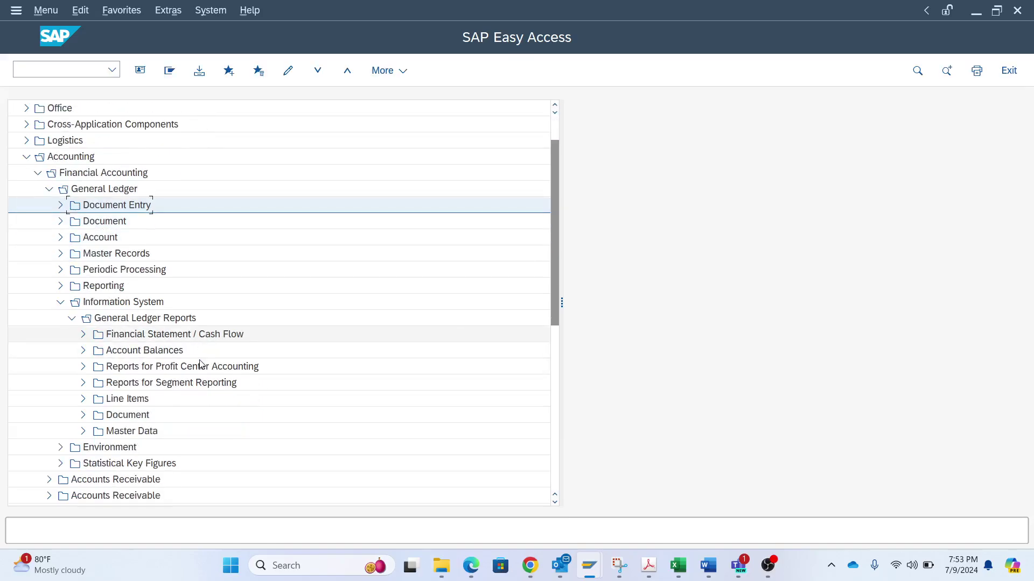
pyautogui.scroll(-1, 200, 365)
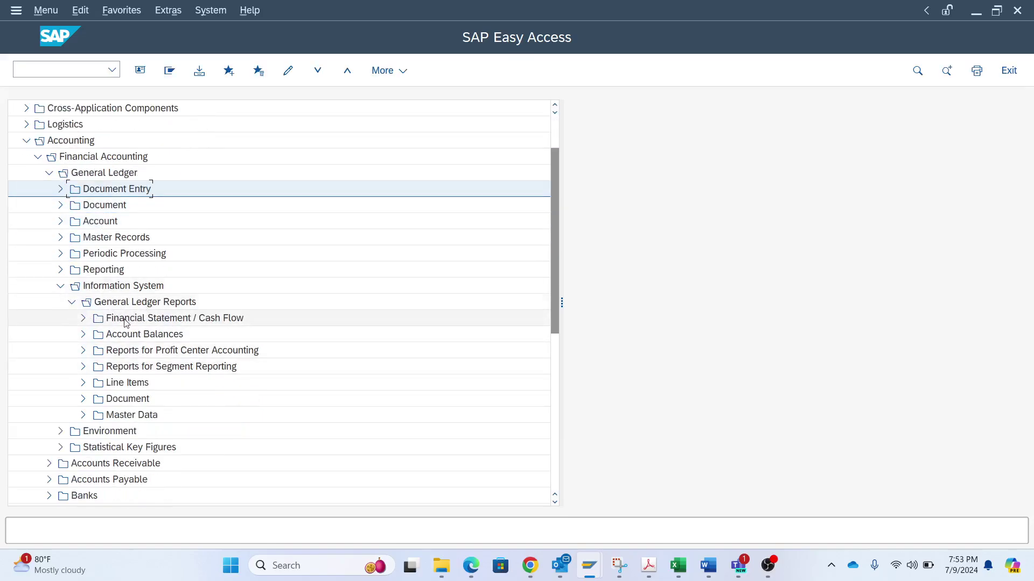
pyautogui.scroll(-1, 154, 389)
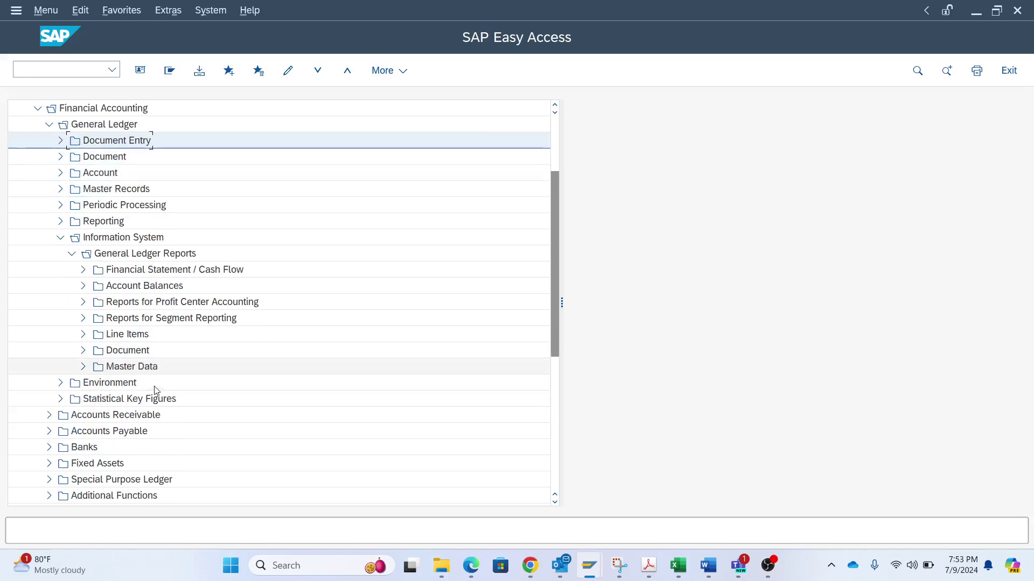
# Examine the contents of the Account Balances, Master Data, Document and Financial Statement / Cash Flow report folders, collapsing each one again.
pyautogui.click(83, 288)
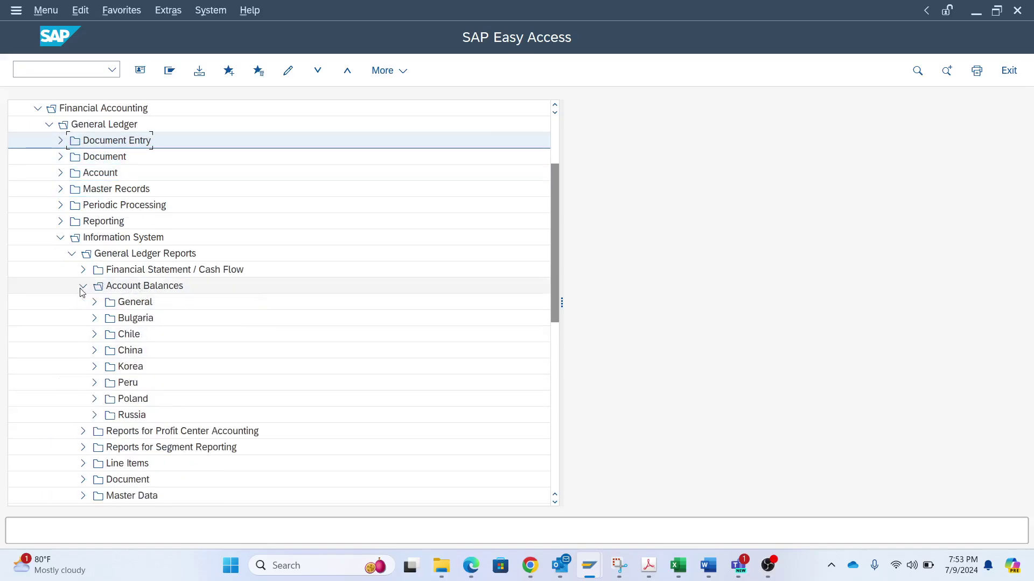
pyautogui.click(83, 287)
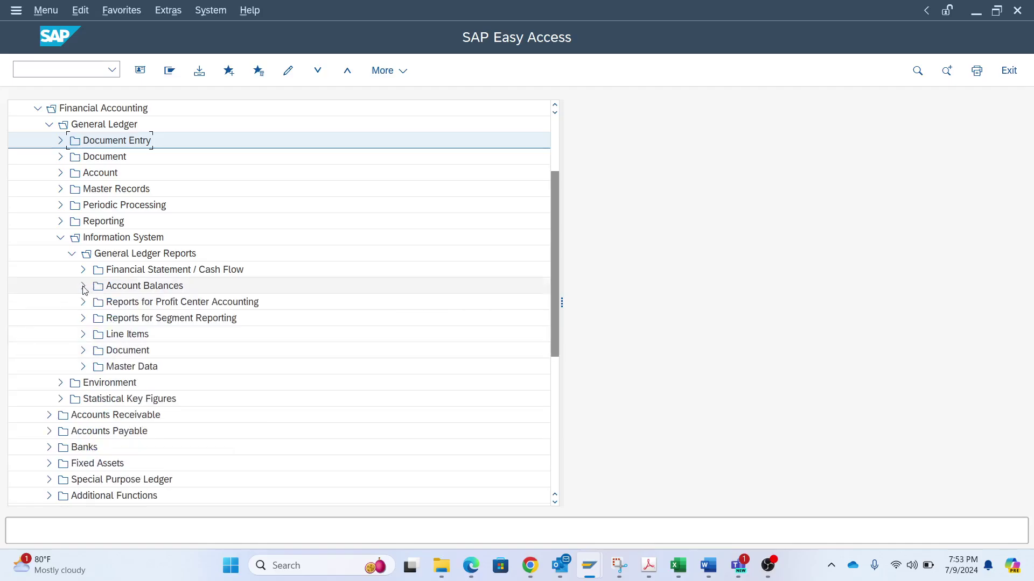
pyautogui.scroll(-2, 84, 290)
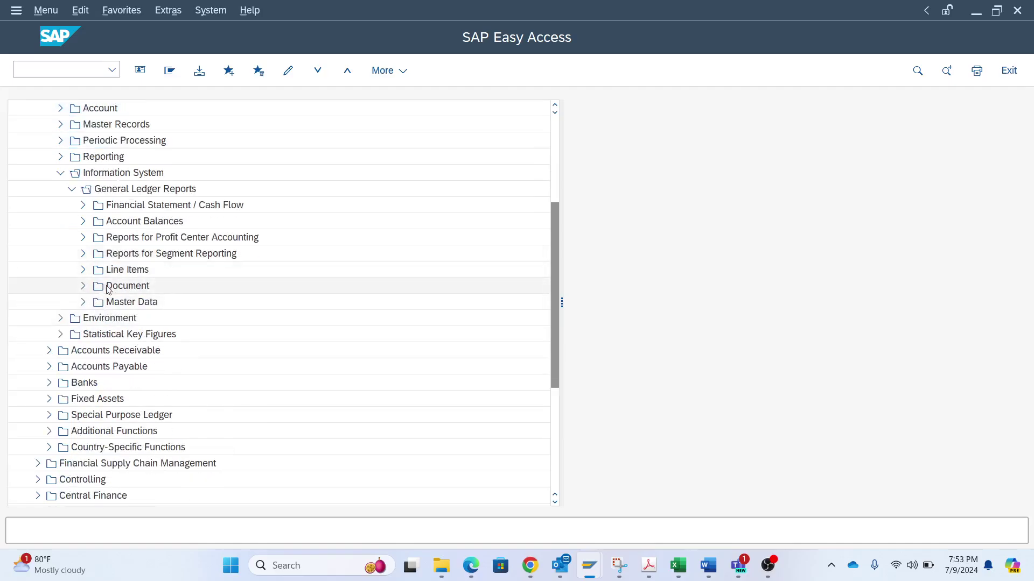
pyautogui.click(82, 302)
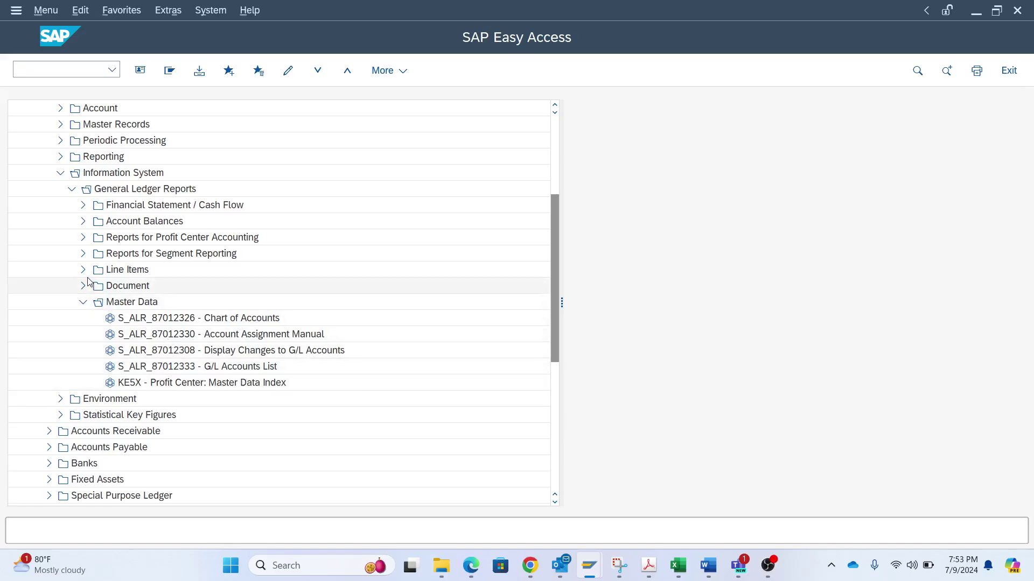
pyautogui.click(84, 301)
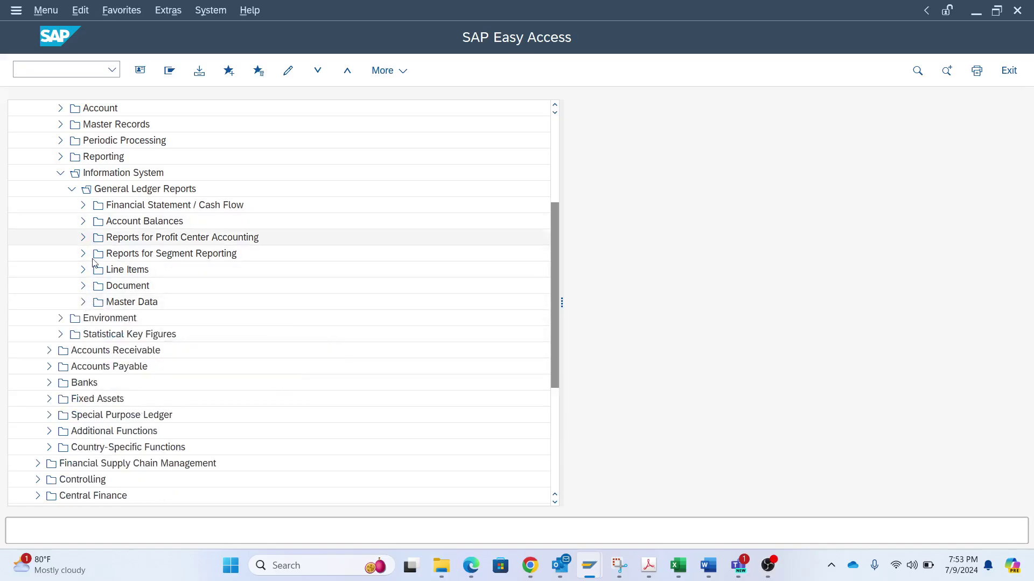
pyautogui.click(84, 287)
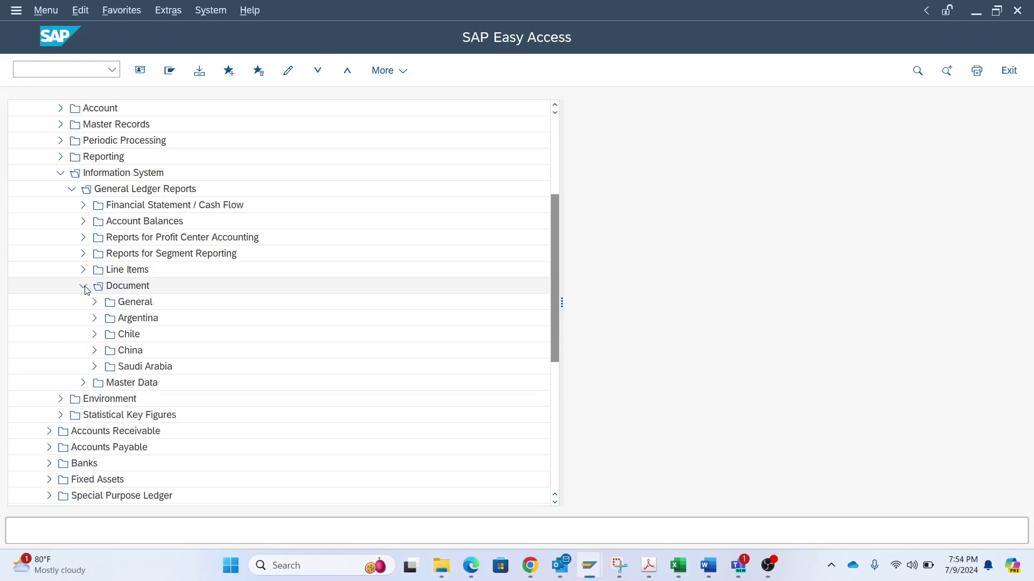
pyautogui.click(83, 286)
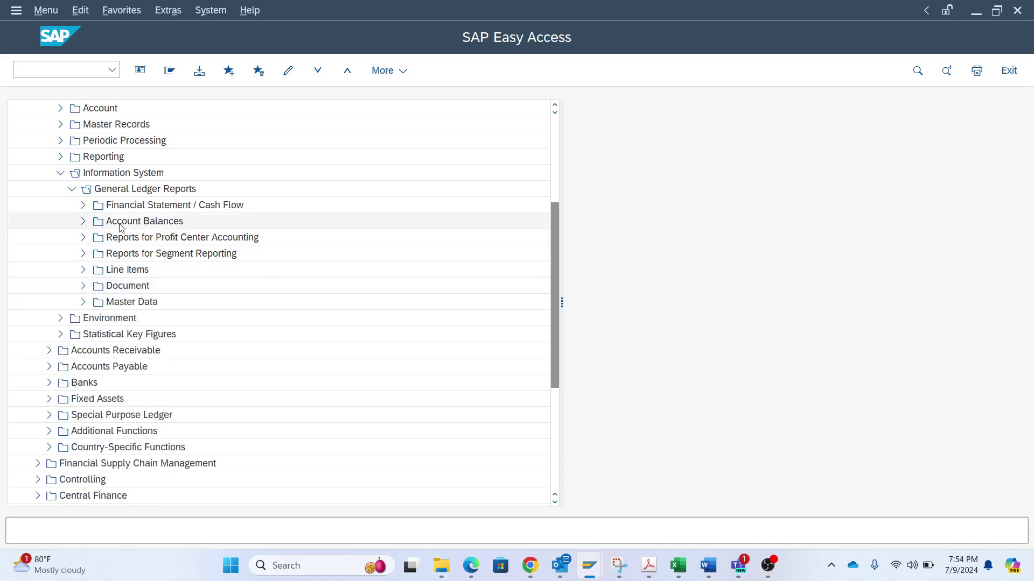
pyautogui.click(83, 206)
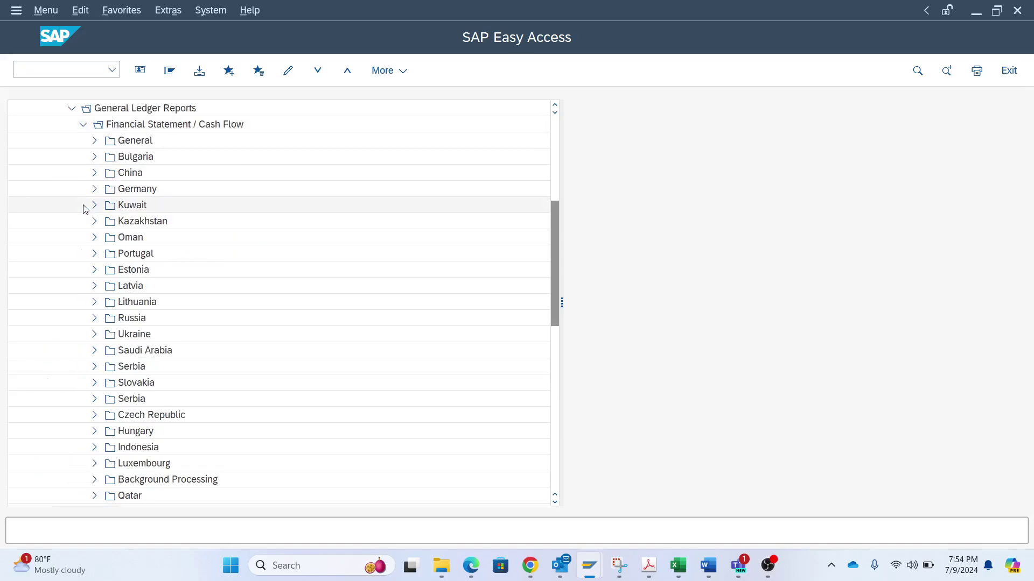
pyautogui.click(83, 125)
pyautogui.scroll(4, 97, 226)
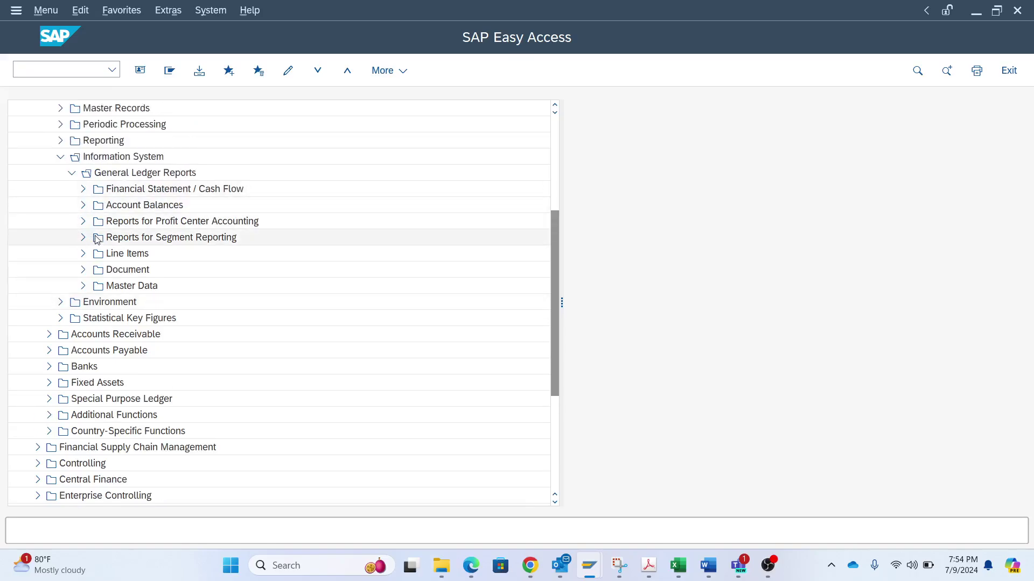
# Open the report S_ALR_87012277 - G/L Account Balances from the General subfolder of Account Balances.
pyautogui.click(84, 206)
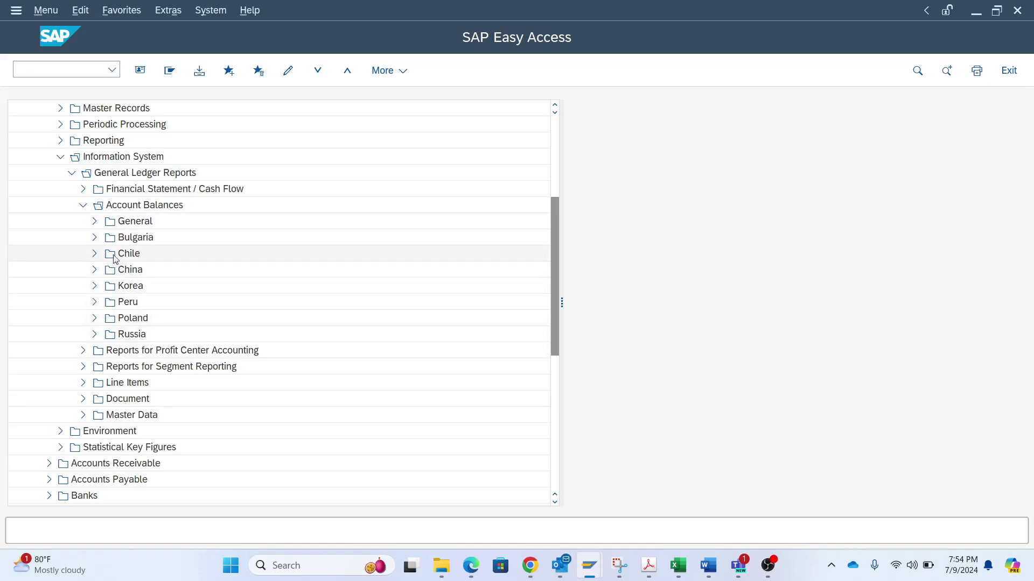
pyautogui.click(94, 223)
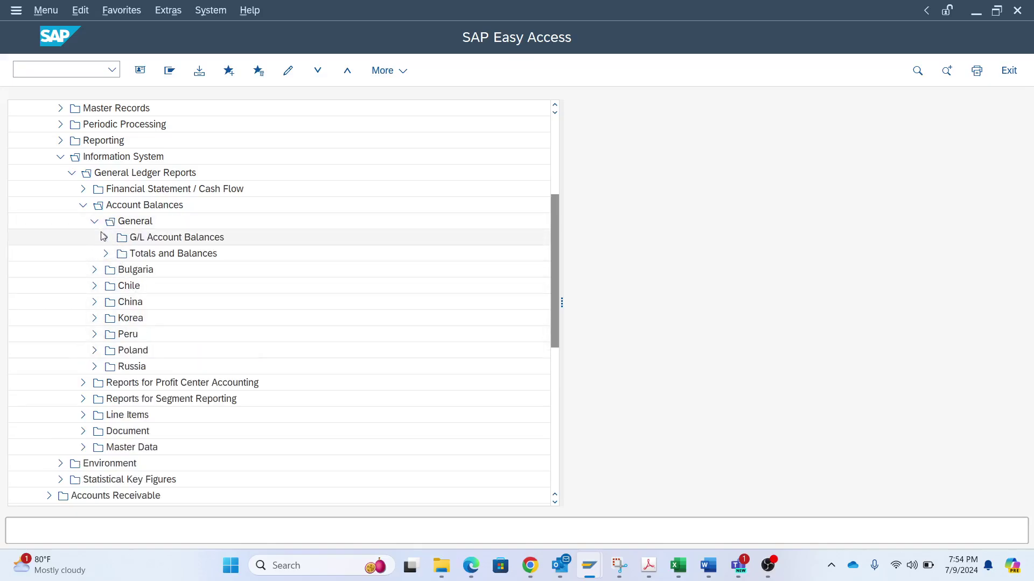
pyautogui.click(102, 238)
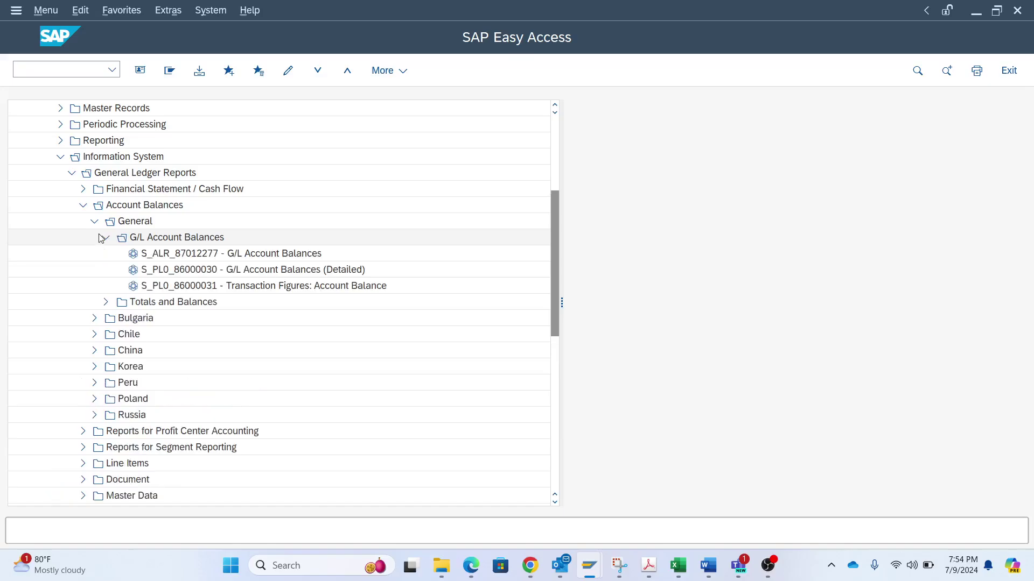
pyautogui.doubleClick(183, 254)
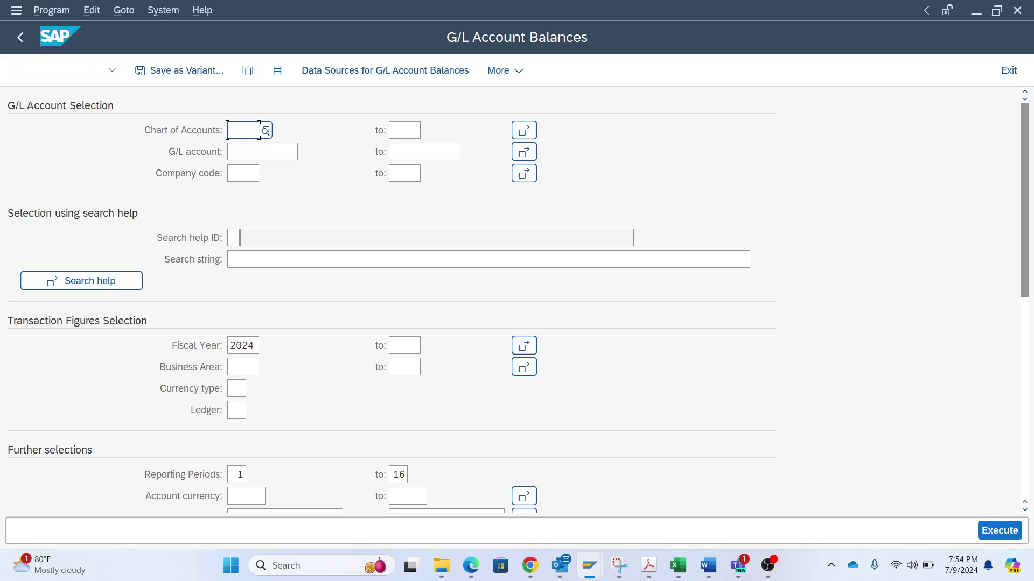
# Enter AD01 as both the chart of accounts and the company code in the G/L account selection.
pyautogui.write('ad01')
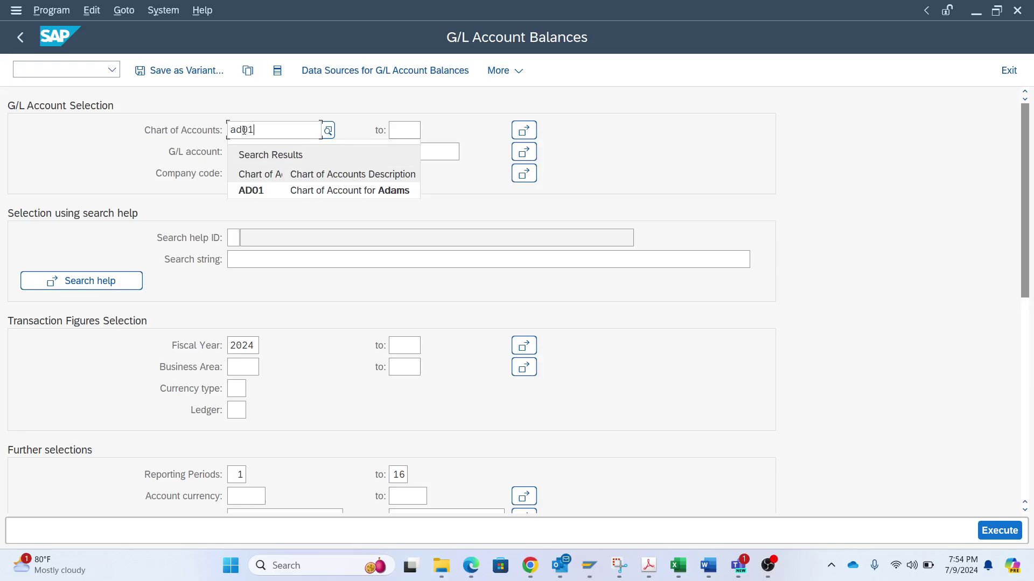
pyautogui.press('Return')
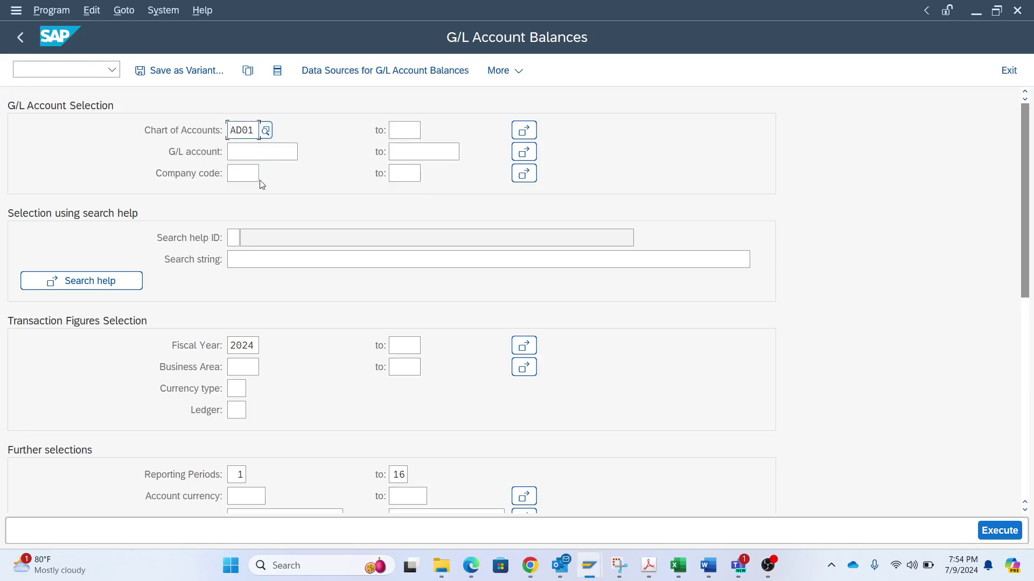
pyautogui.click(246, 173)
pyautogui.write('ad01')
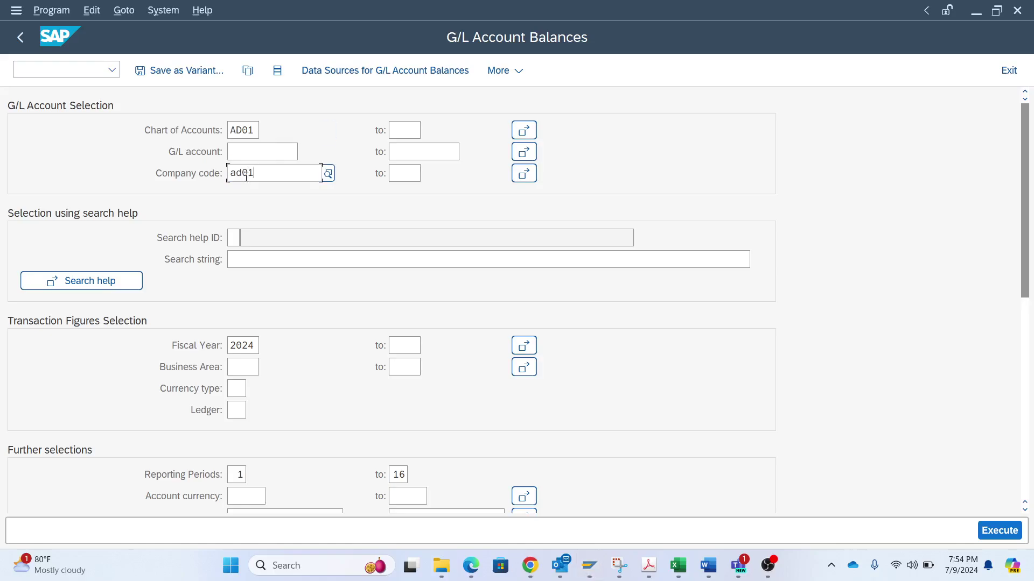
pyautogui.press('Return')
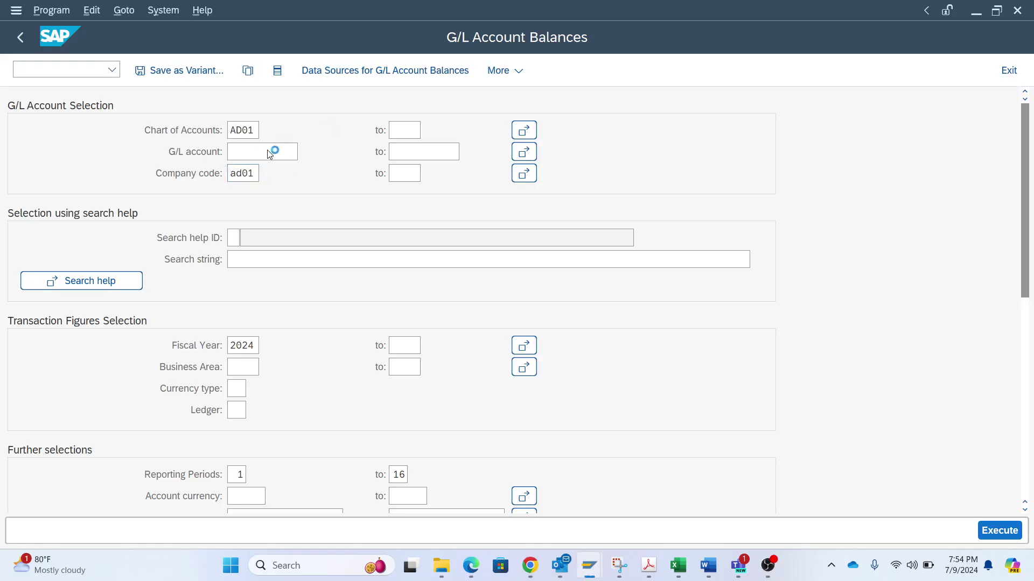
pyautogui.click(262, 152)
# Set the ledger to 0L in the transaction figures selection.
pyautogui.scroll(-1, 267, 371)
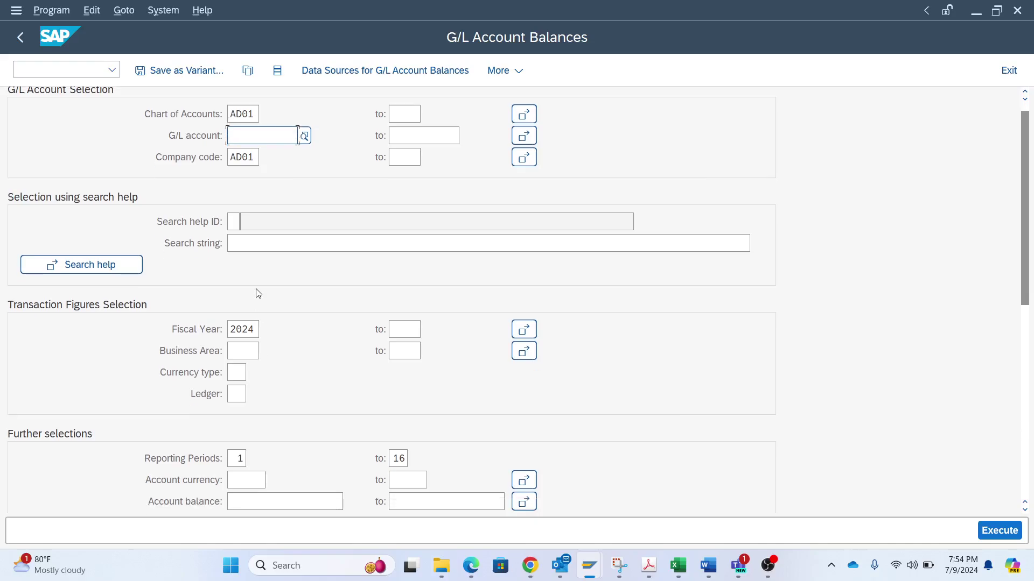
pyautogui.scroll(-1, 263, 366)
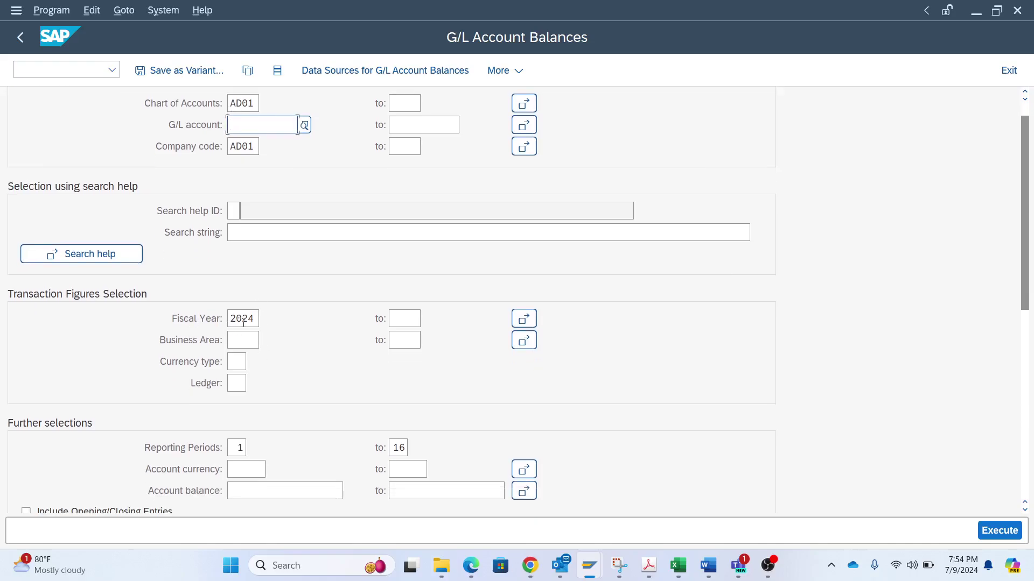
pyautogui.click(242, 387)
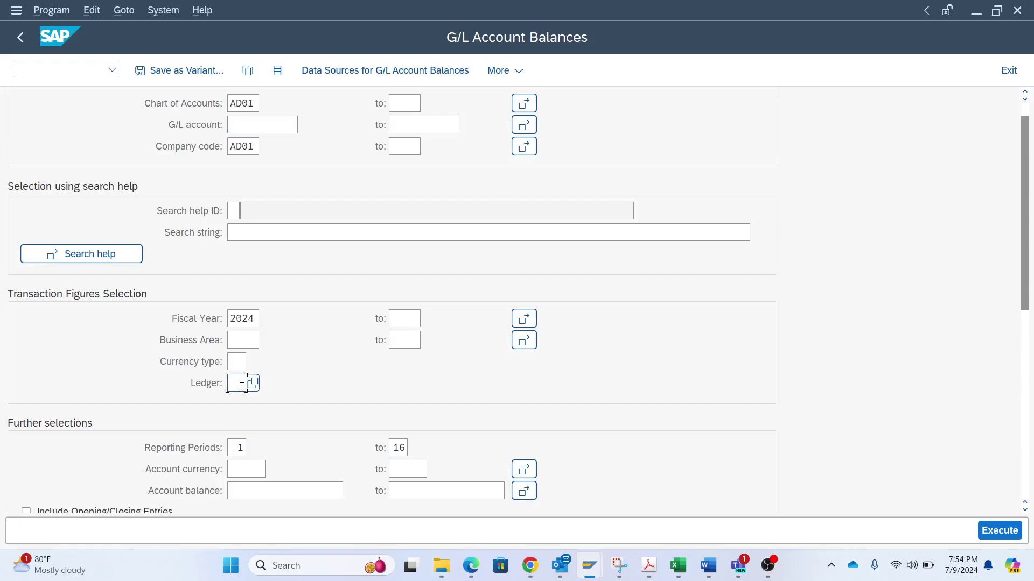
pyautogui.write('0L')
pyautogui.press('Return')
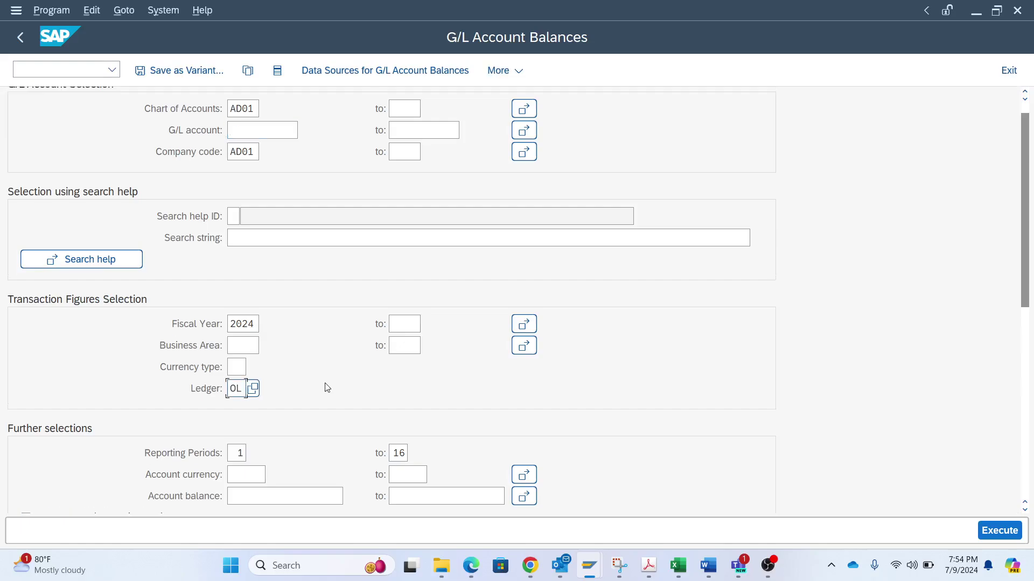
pyautogui.doubleClick(237, 389)
pyautogui.write('0l')
pyautogui.press('Return')
# Set the end of the reporting periods range to 12 in the further selections.
pyautogui.scroll(-1, 370, 391)
pyautogui.scroll(-1, 370, 338)
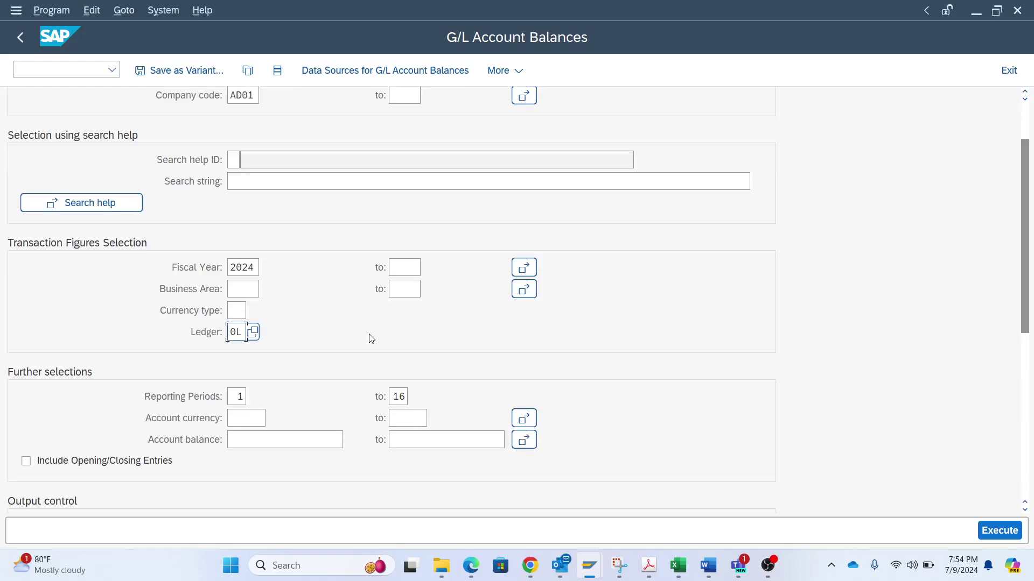
pyautogui.doubleClick(397, 394)
pyautogui.write('12')
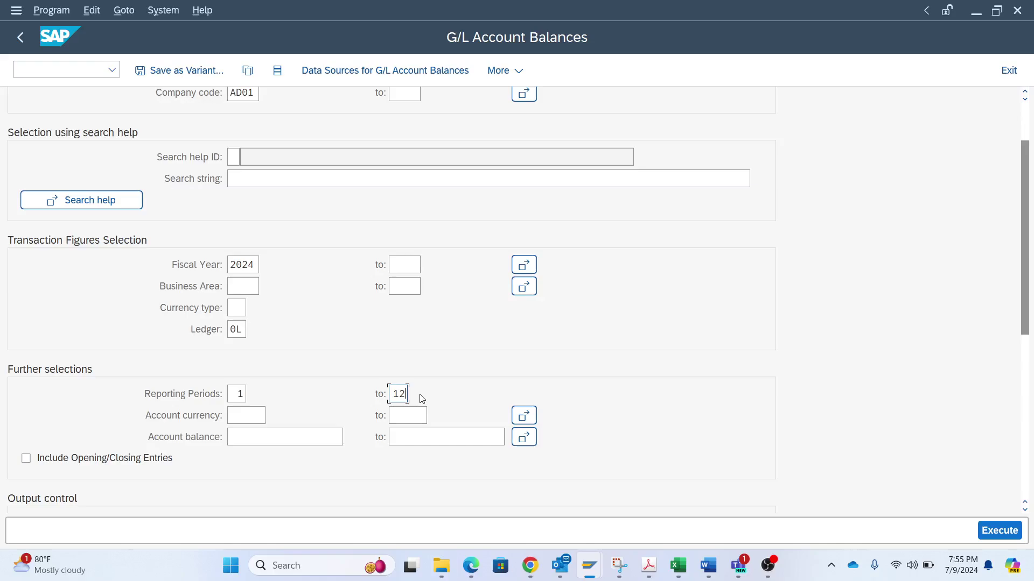
# Review the remaining selection, output control and output variant options, and execute the G/L account balances report.
pyautogui.scroll(-1, 540, 401)
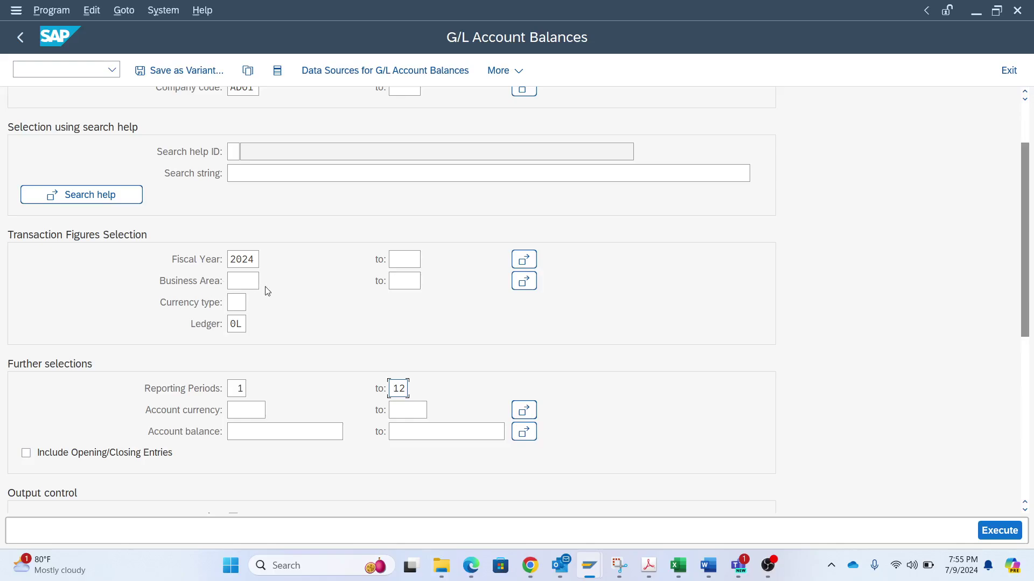
pyautogui.click(239, 307)
pyautogui.scroll(-3, 344, 422)
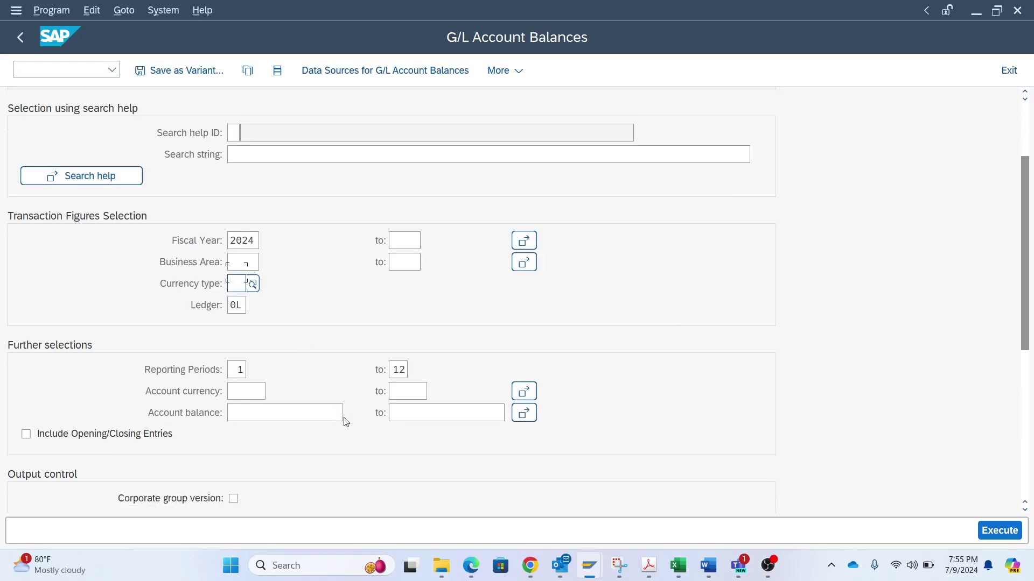
pyautogui.scroll(-3, 270, 470)
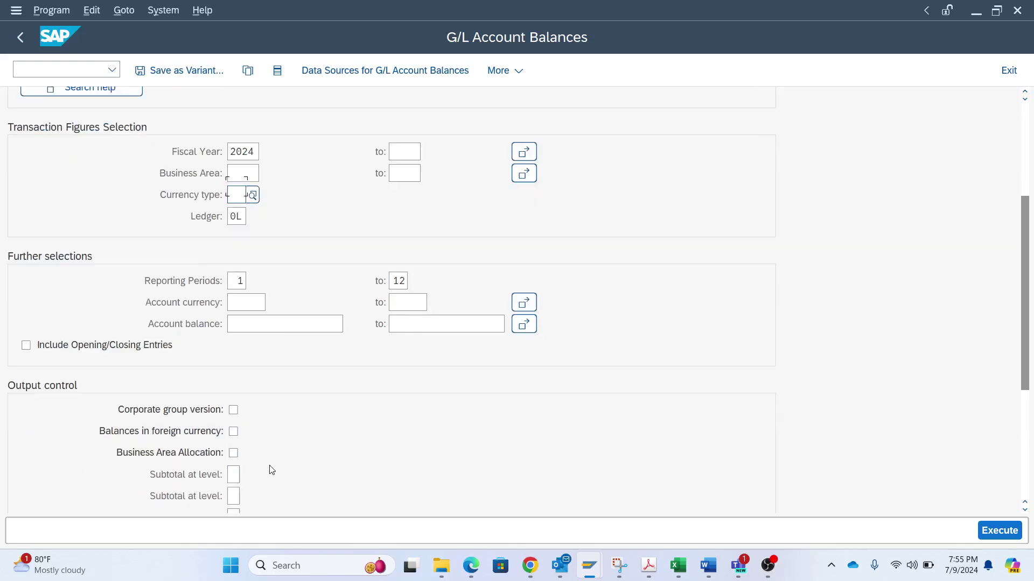
pyautogui.scroll(-2, 270, 470)
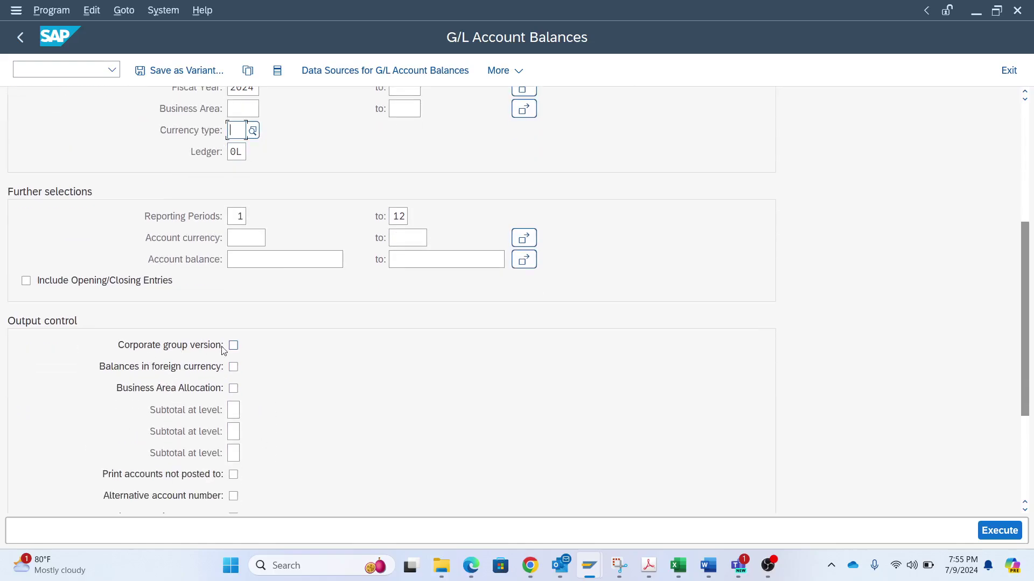
pyautogui.scroll(-1, 261, 466)
pyautogui.scroll(-4, 241, 487)
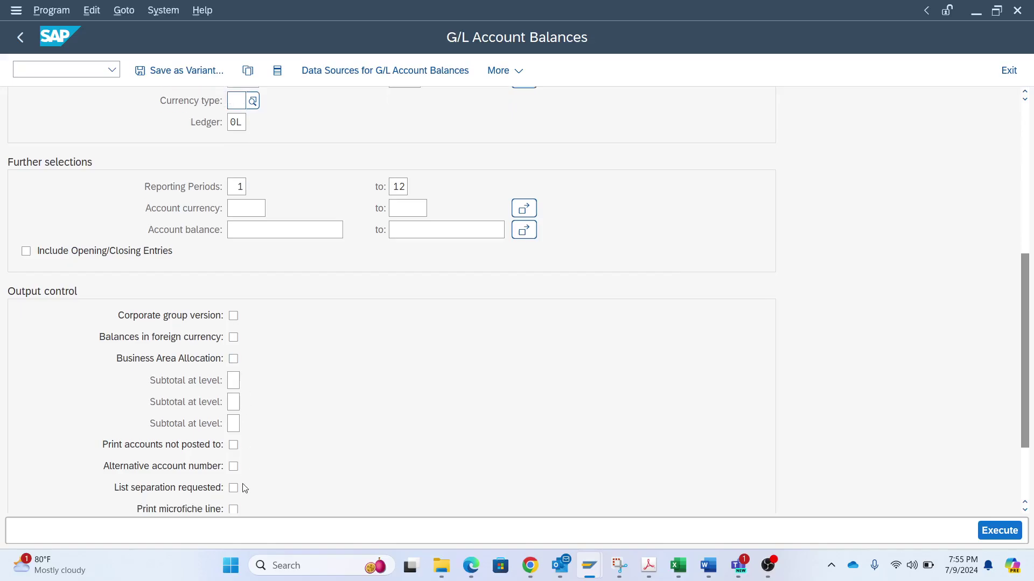
pyautogui.scroll(-2, 243, 483)
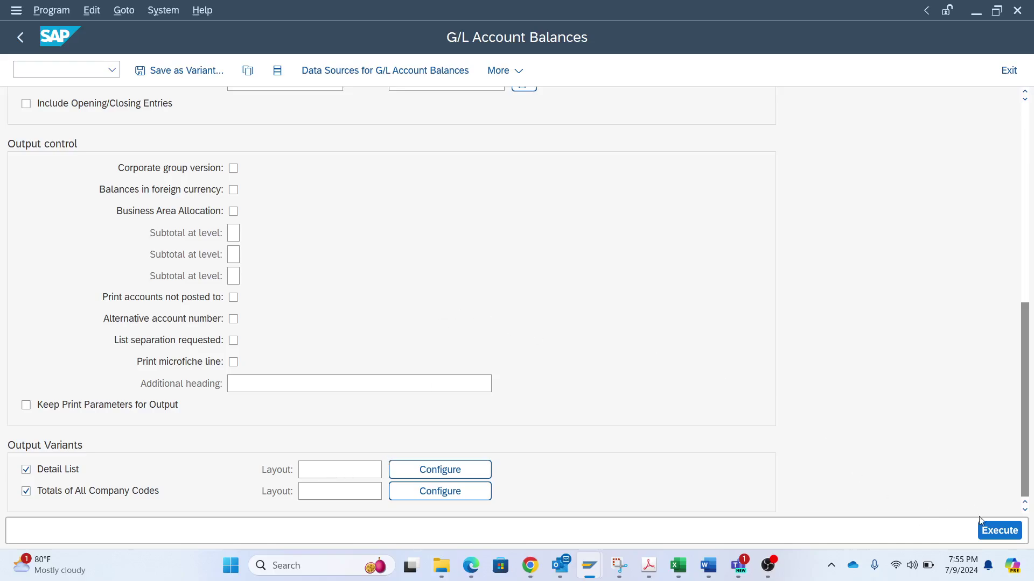
pyautogui.click(993, 531)
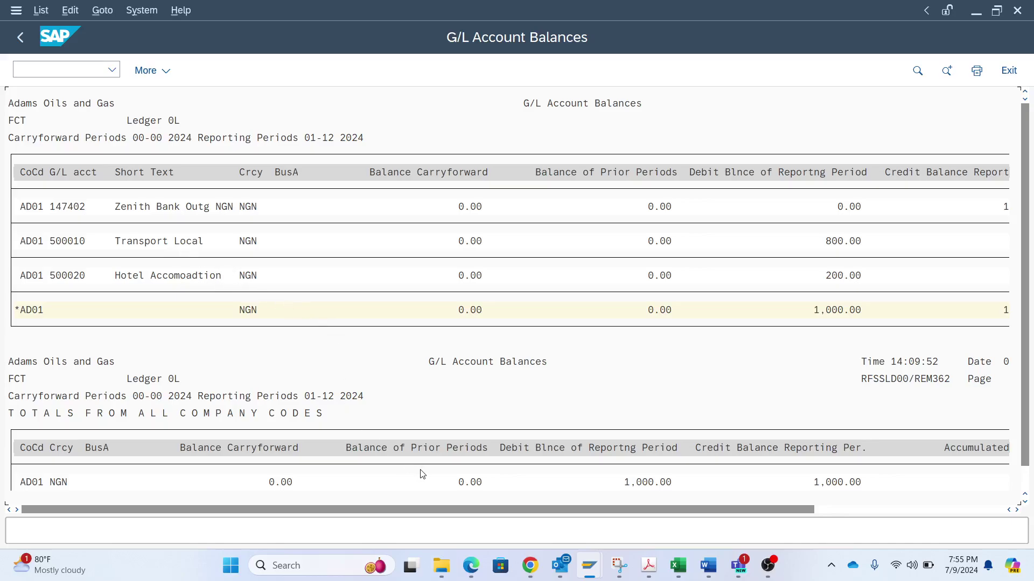
# Examine the balance columns across the full width of the G/L account balances list, and leave the list.
pyautogui.moveTo(408, 511); pyautogui.dragTo(951, 517)
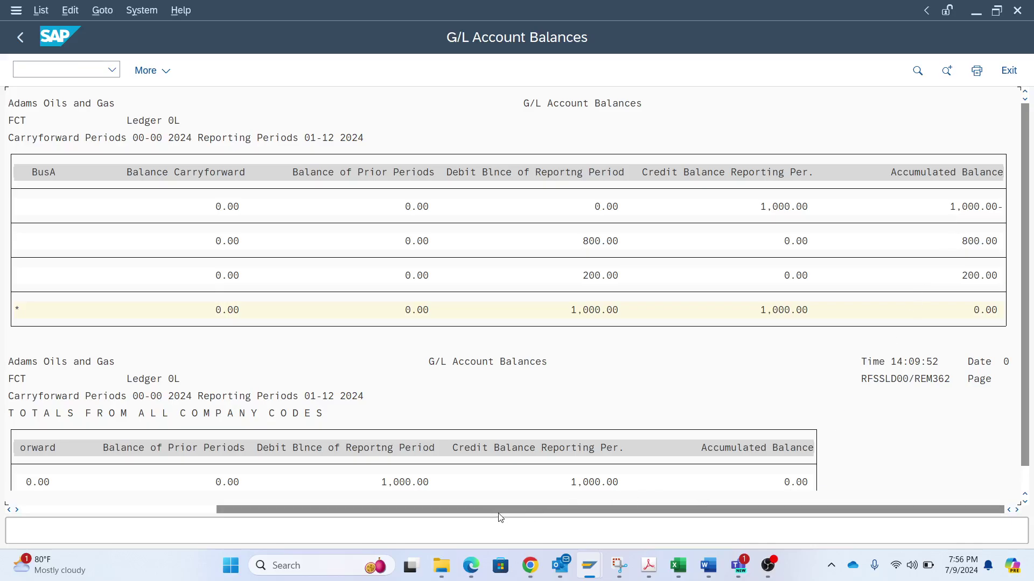
pyautogui.moveTo(499, 518); pyautogui.dragTo(245, 504)
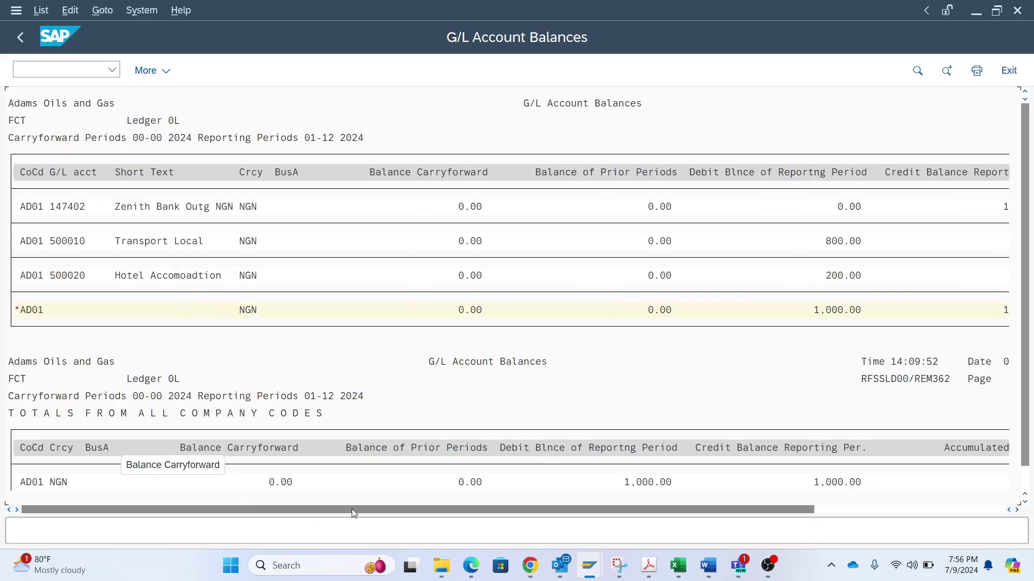
pyautogui.moveTo(353, 513); pyautogui.dragTo(571, 552)
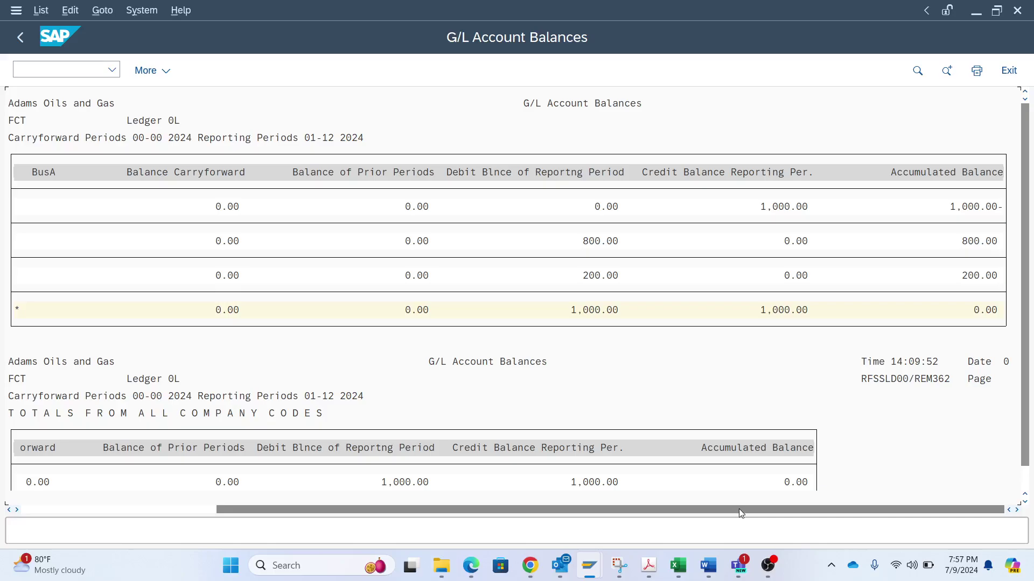
pyautogui.moveTo(739, 508); pyautogui.dragTo(498, 499)
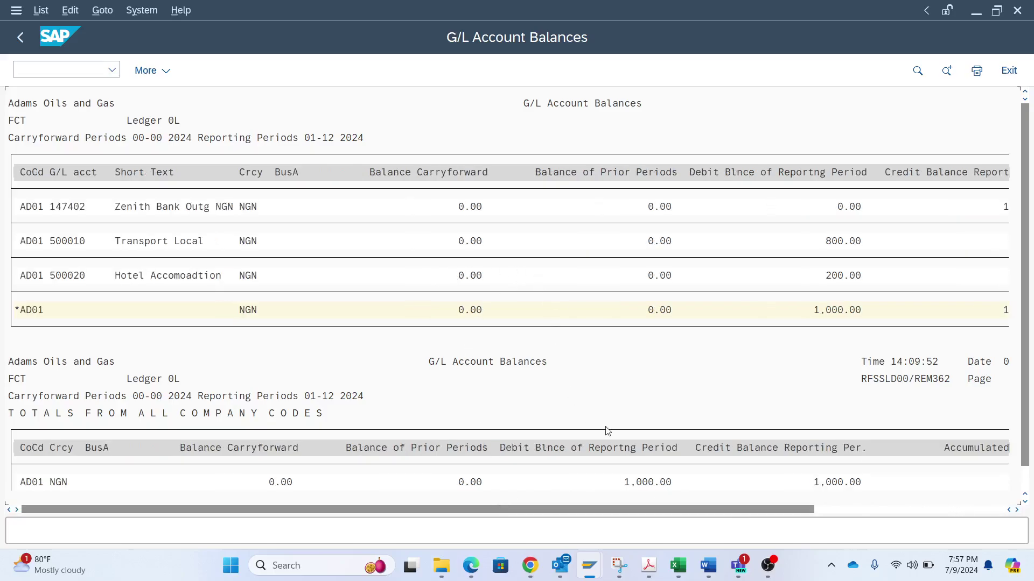
pyautogui.click(24, 40)
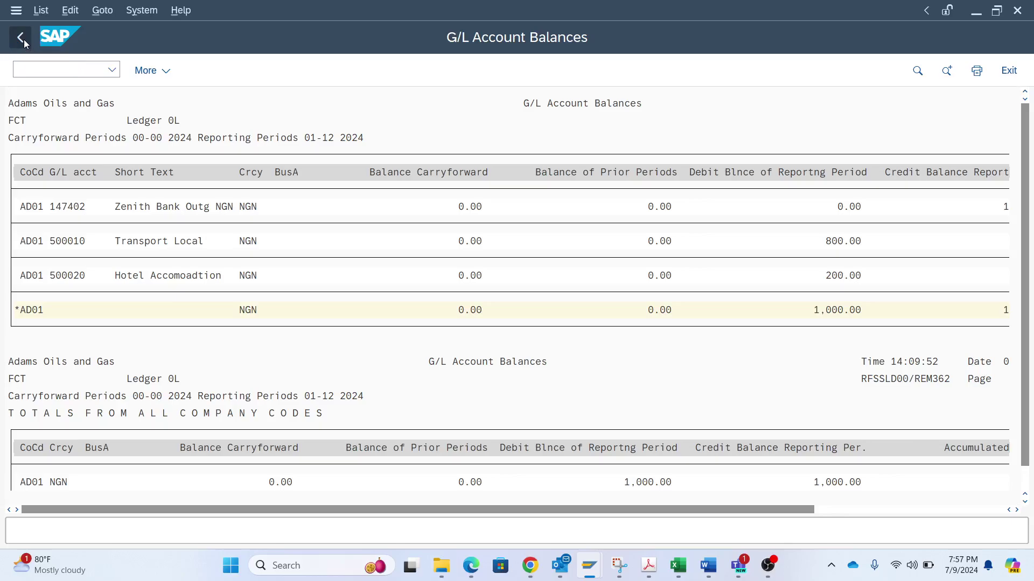